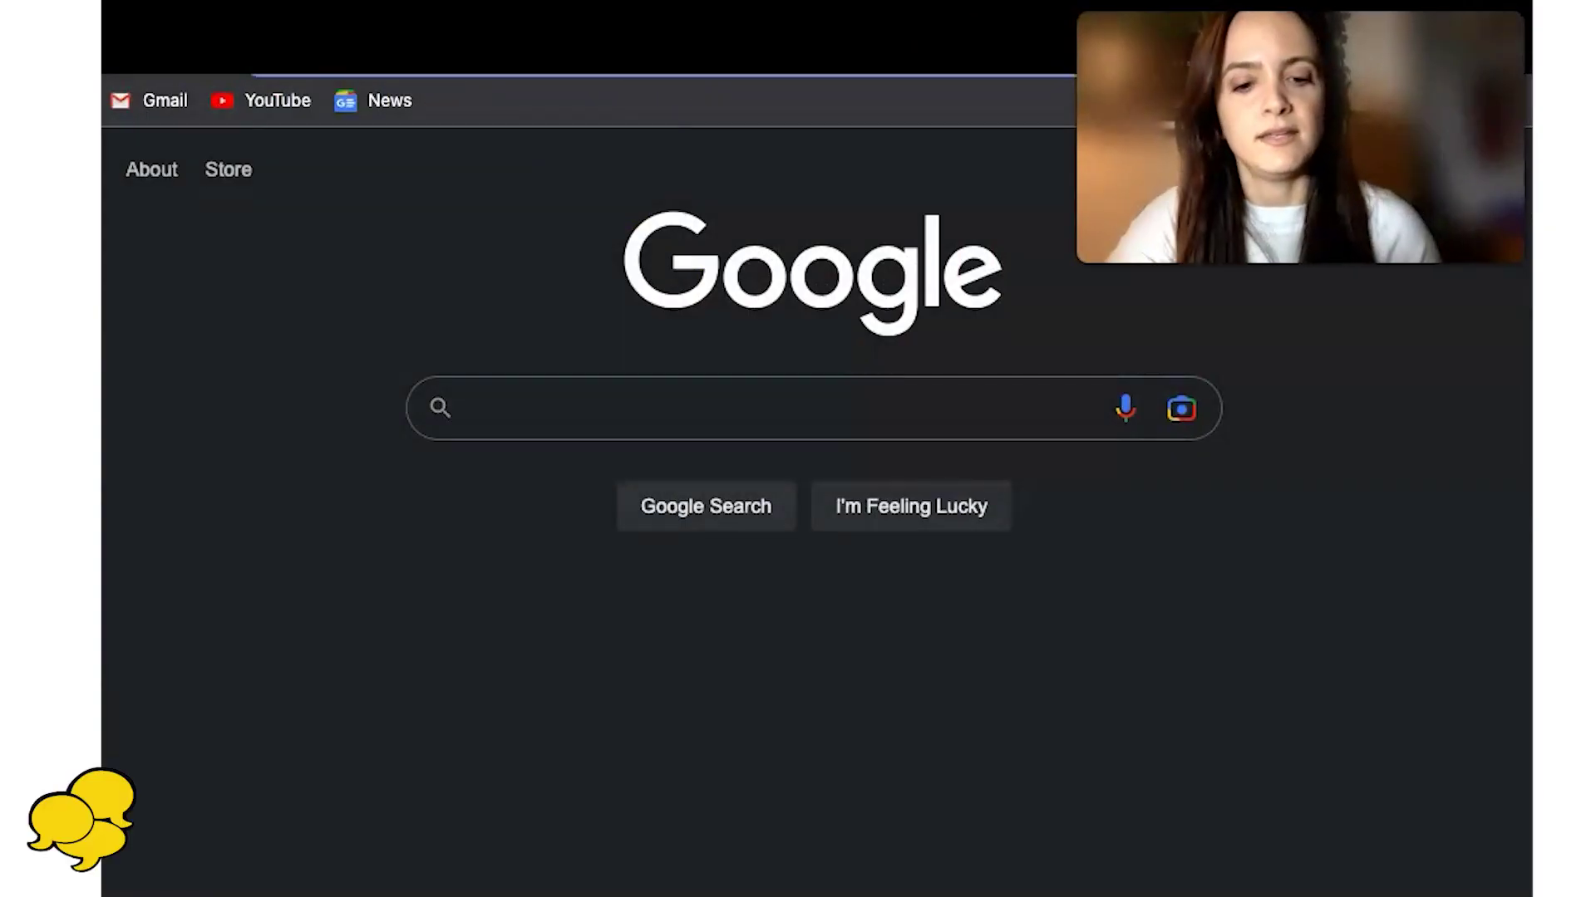
Search for 'pearson' and open the pearsonvue.com suggestion
key(super+l)
text(pear)
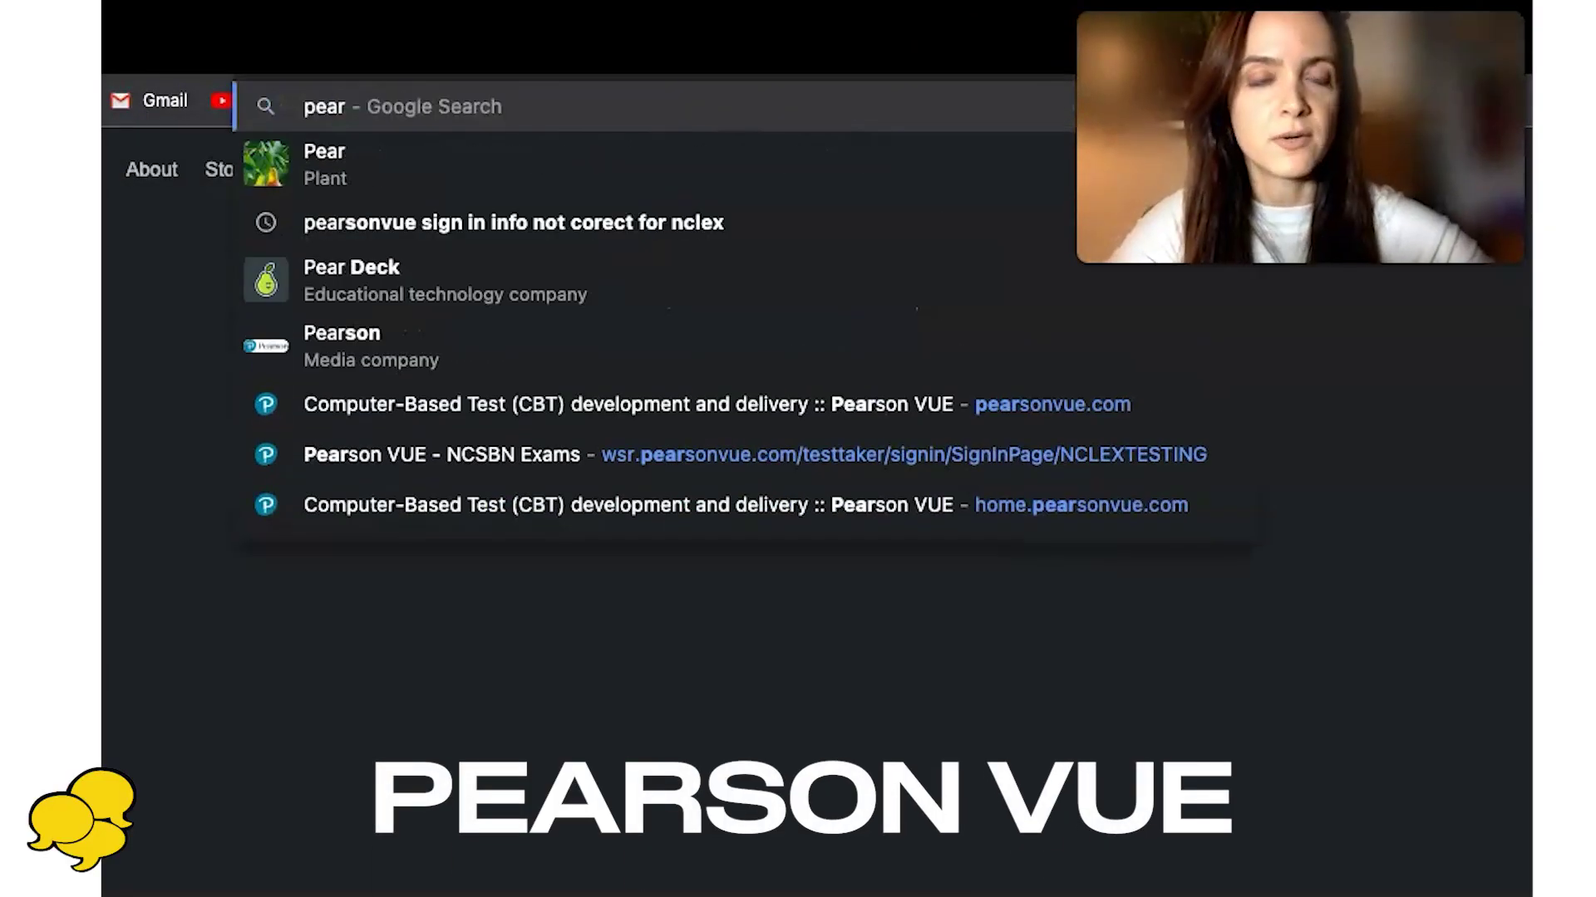
text(son)
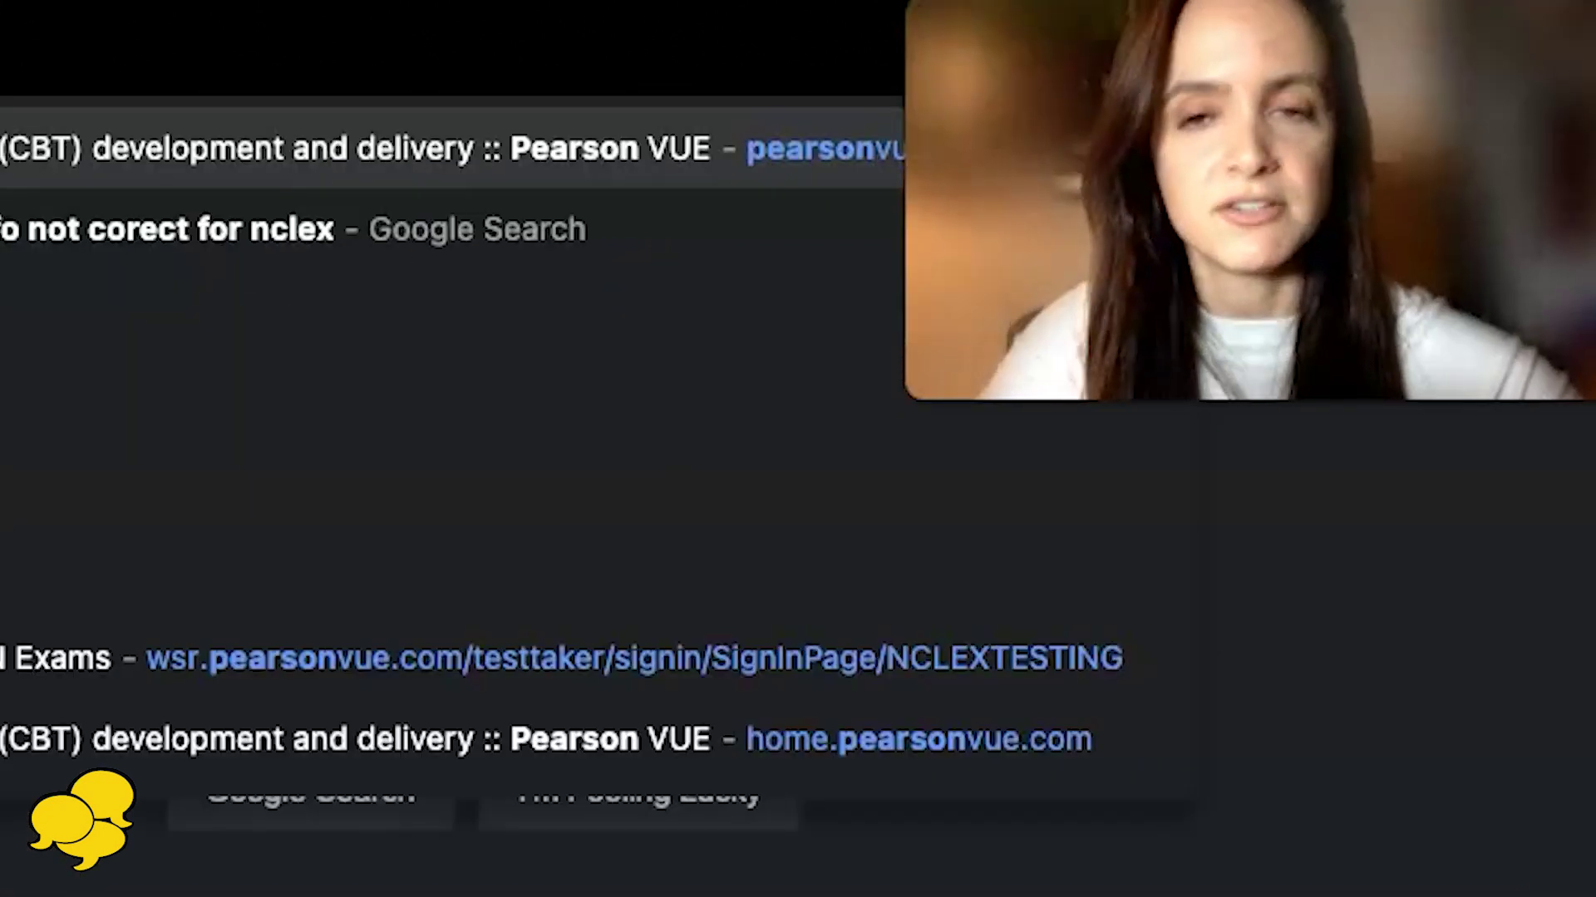
key(Return)
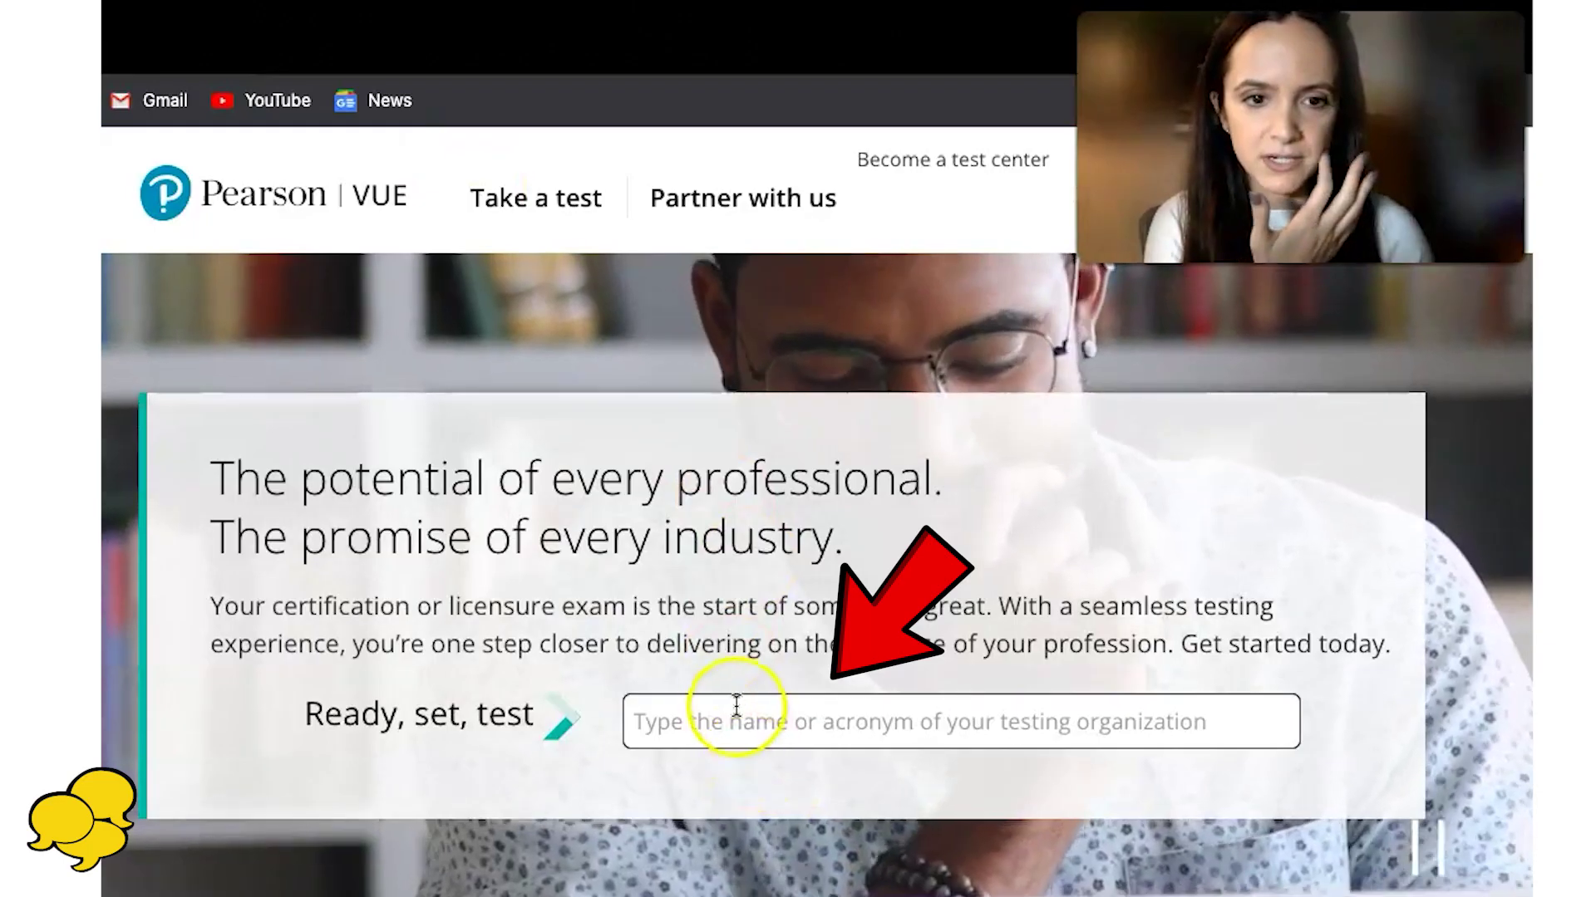
Search organizations for 'nclex', pick NCLEX Examinations – NCSBN, and view its Registration Process section
click(737, 705)
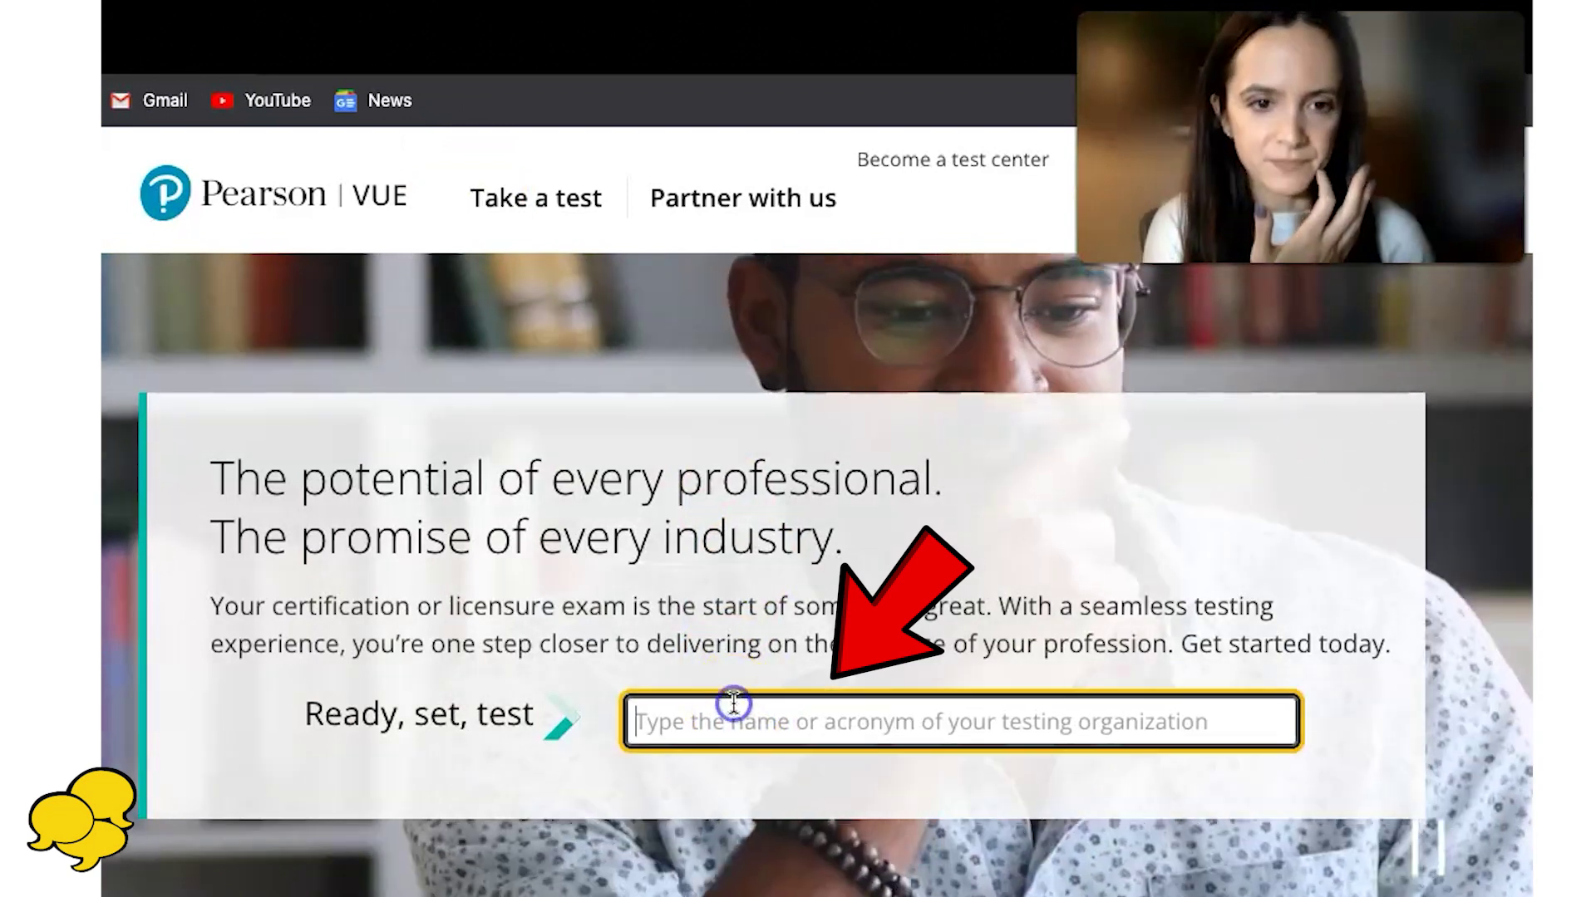
text(nclex)
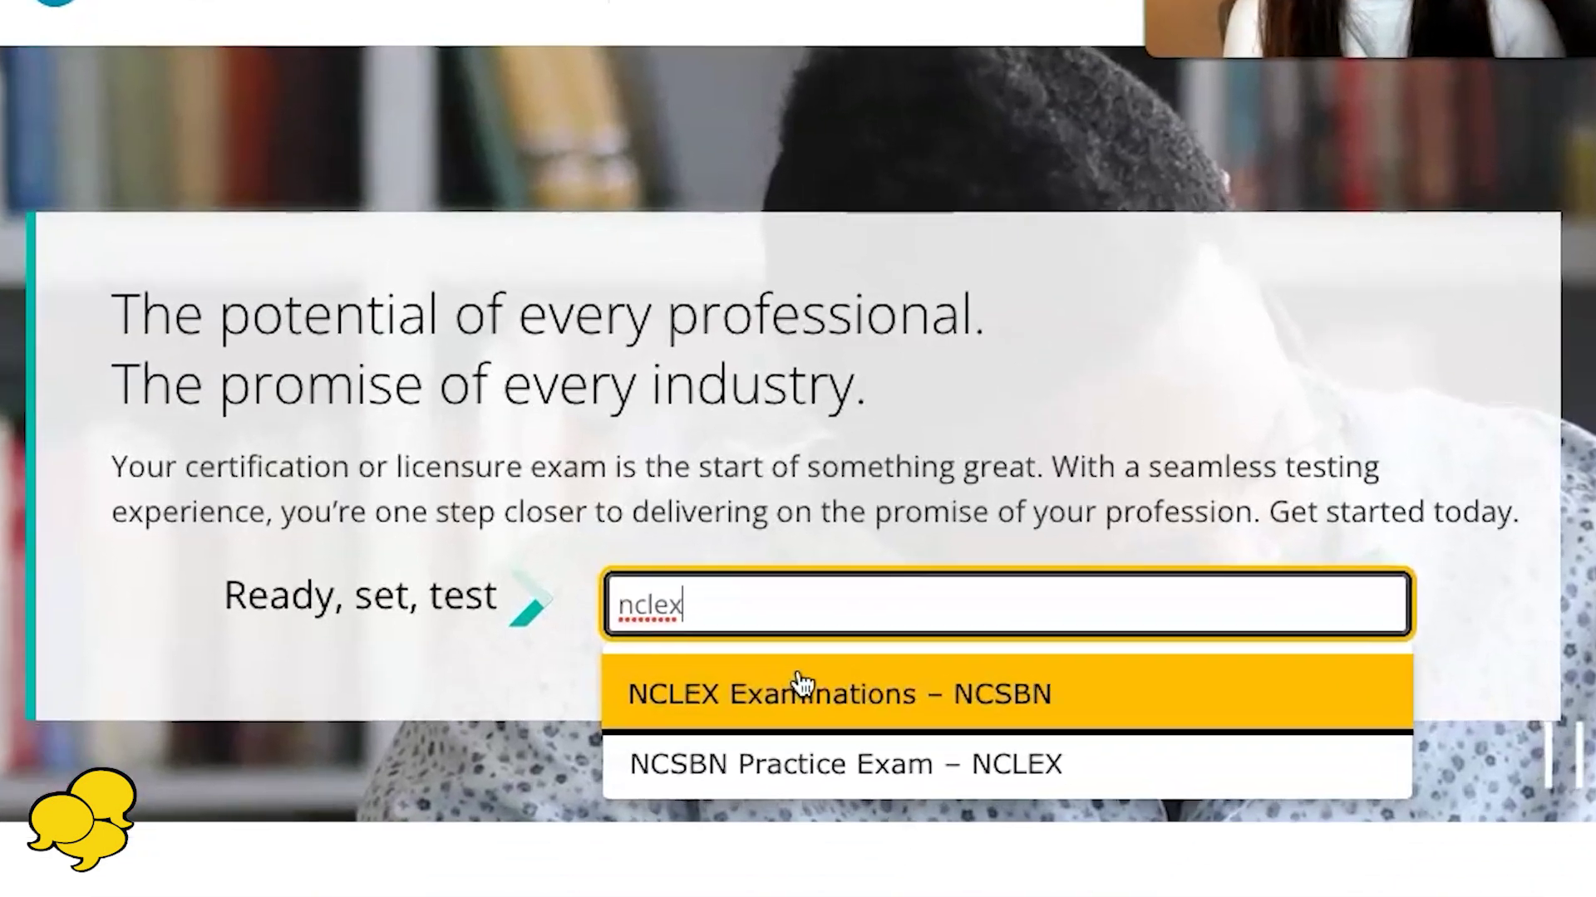
click(802, 689)
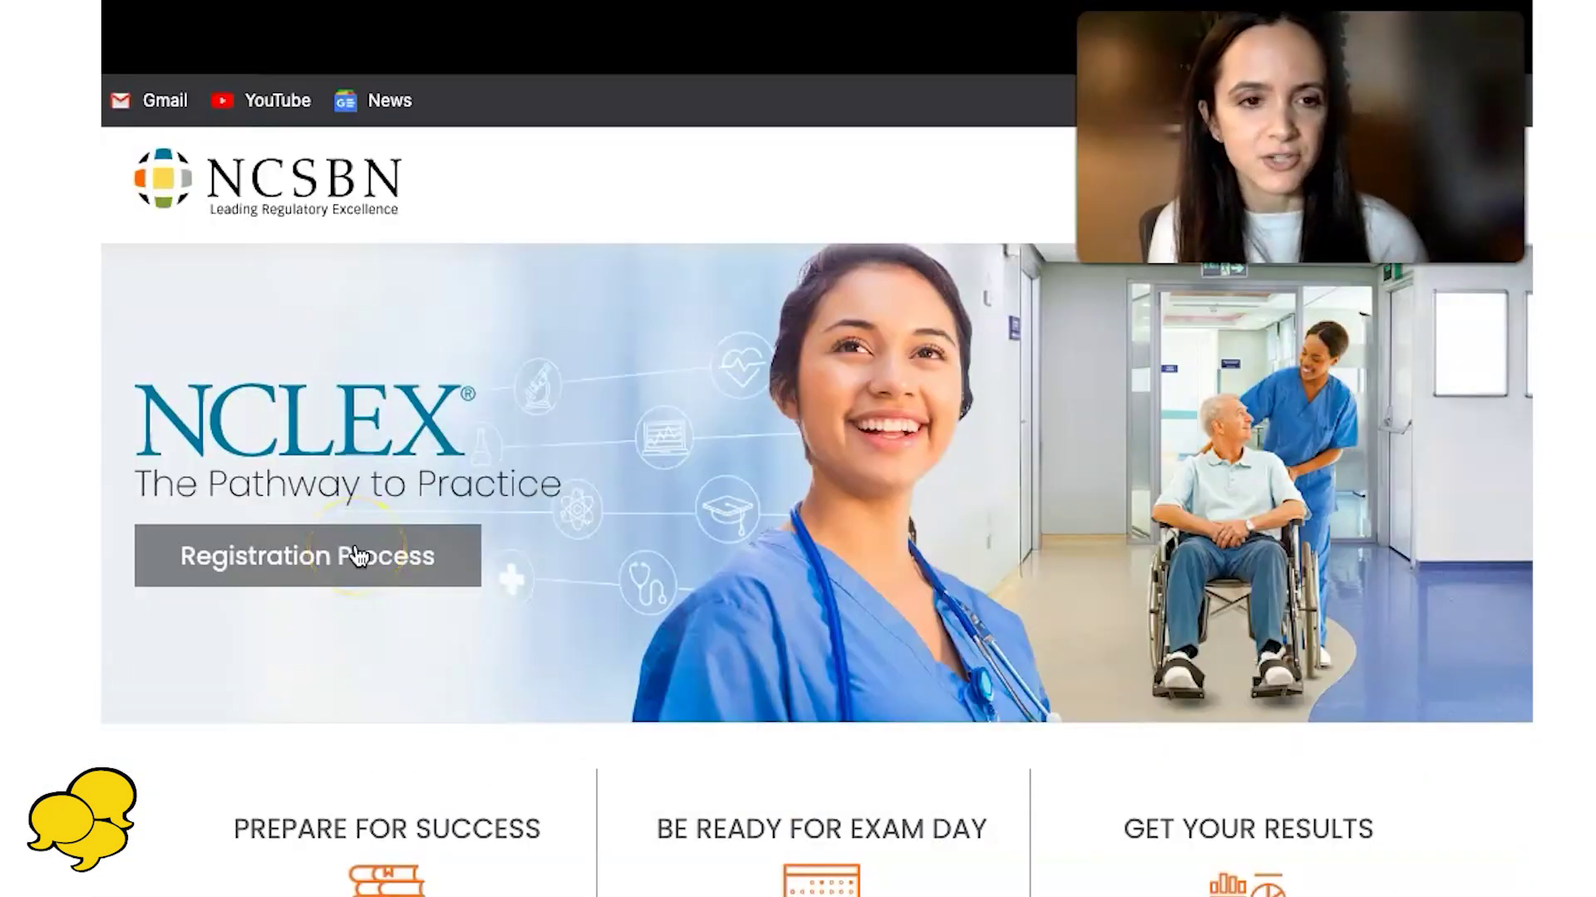
click(359, 556)
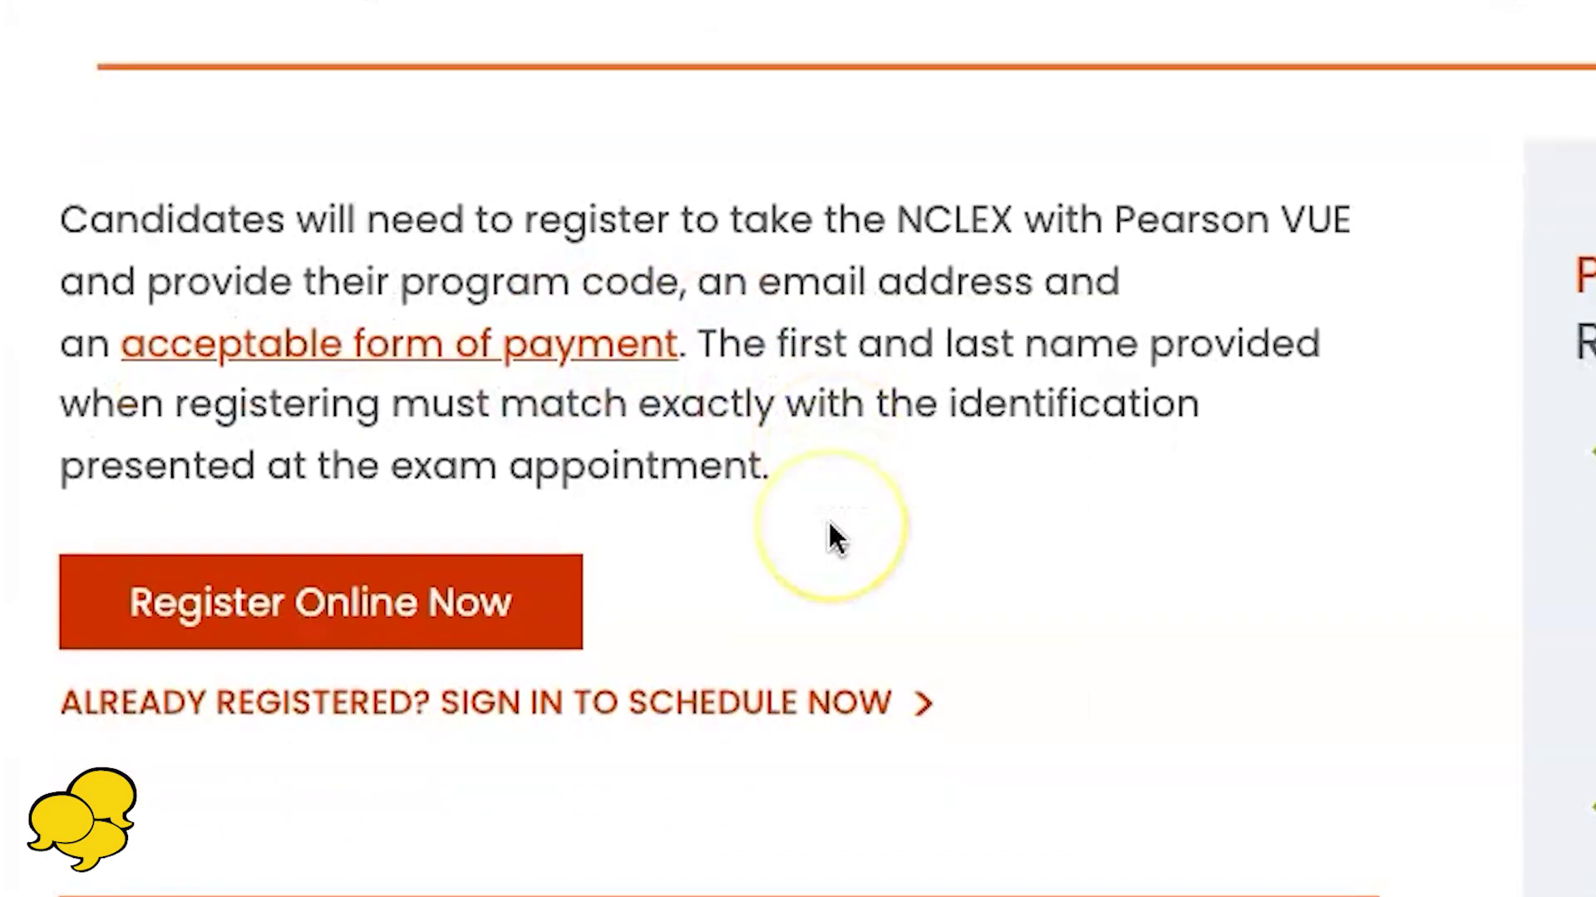
scroll(641, 675, down, 1)
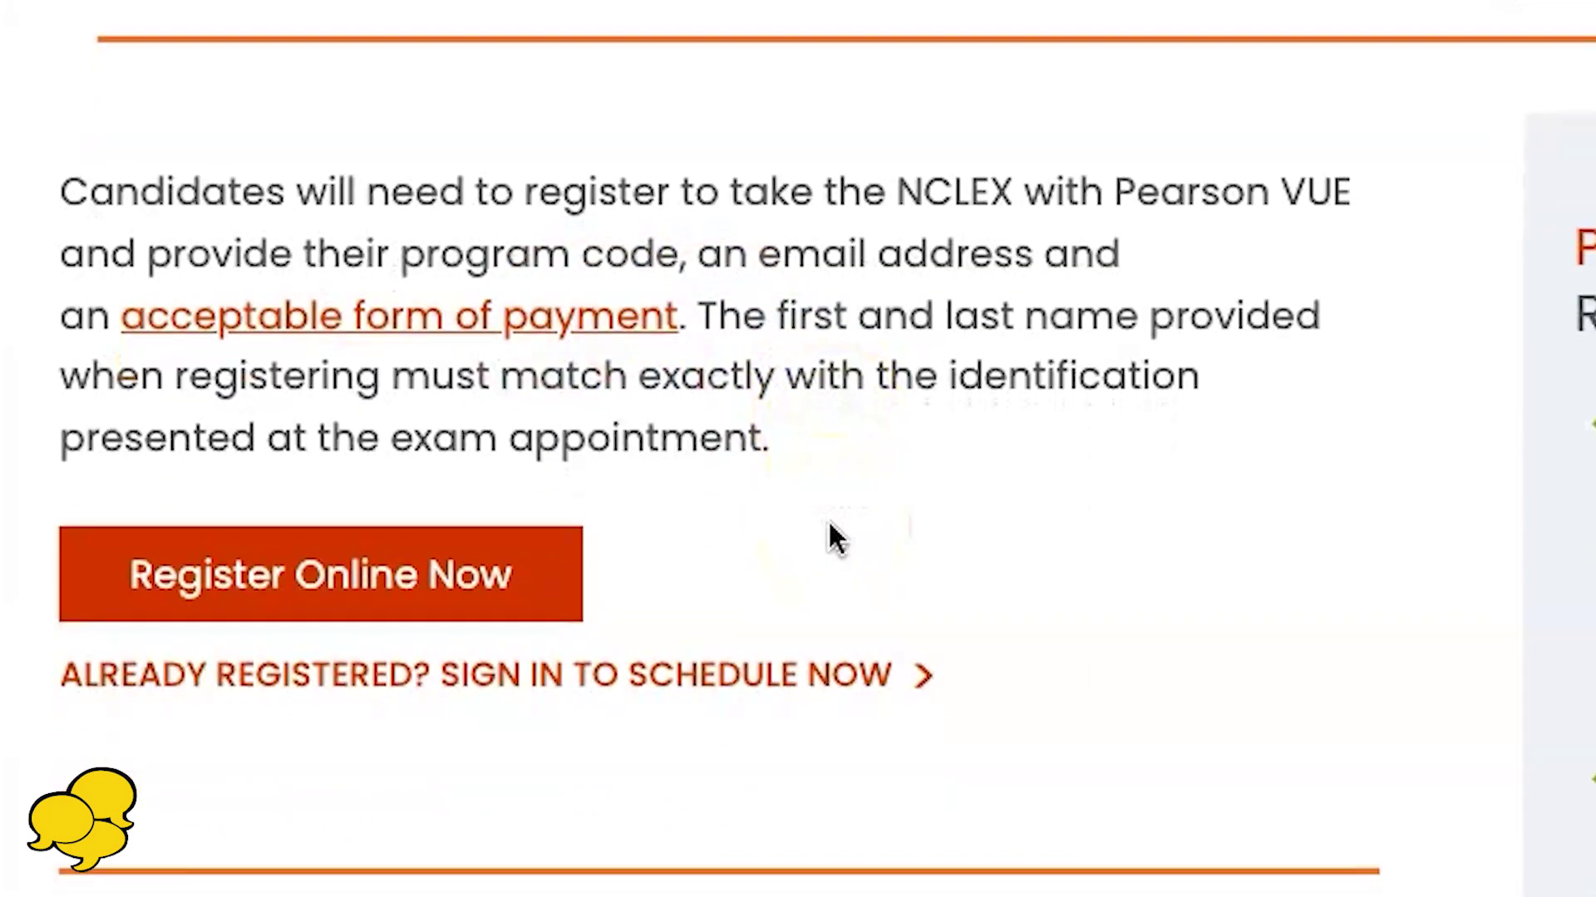
Sign in as an already registered candidate with the account username and password
click(504, 683)
click(413, 510)
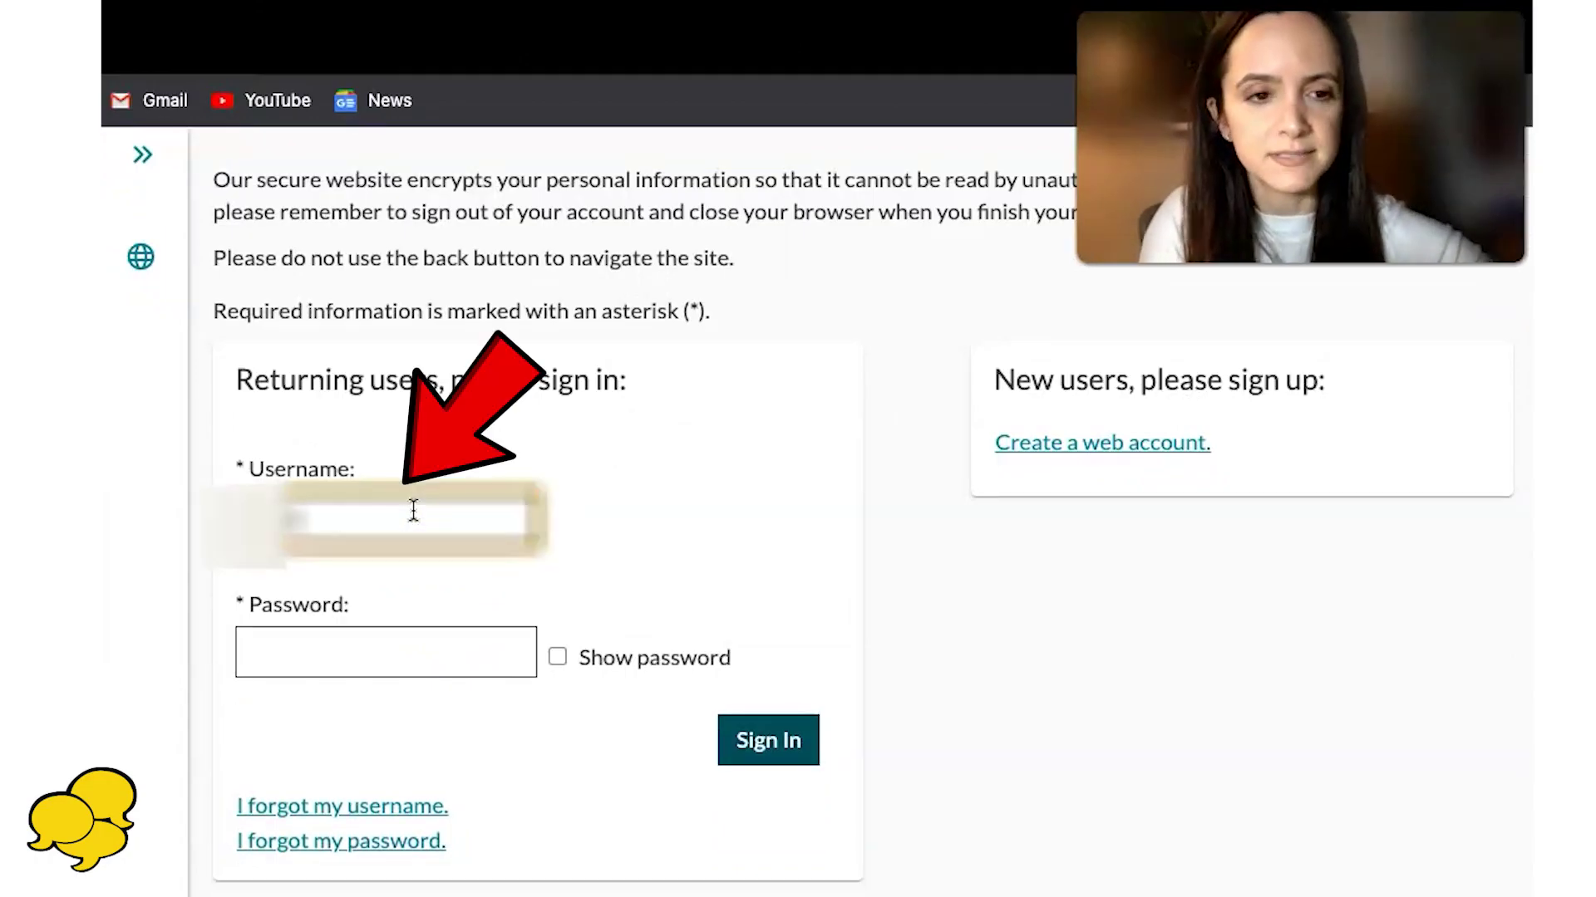
text(username)
click(324, 633)
text(passw)
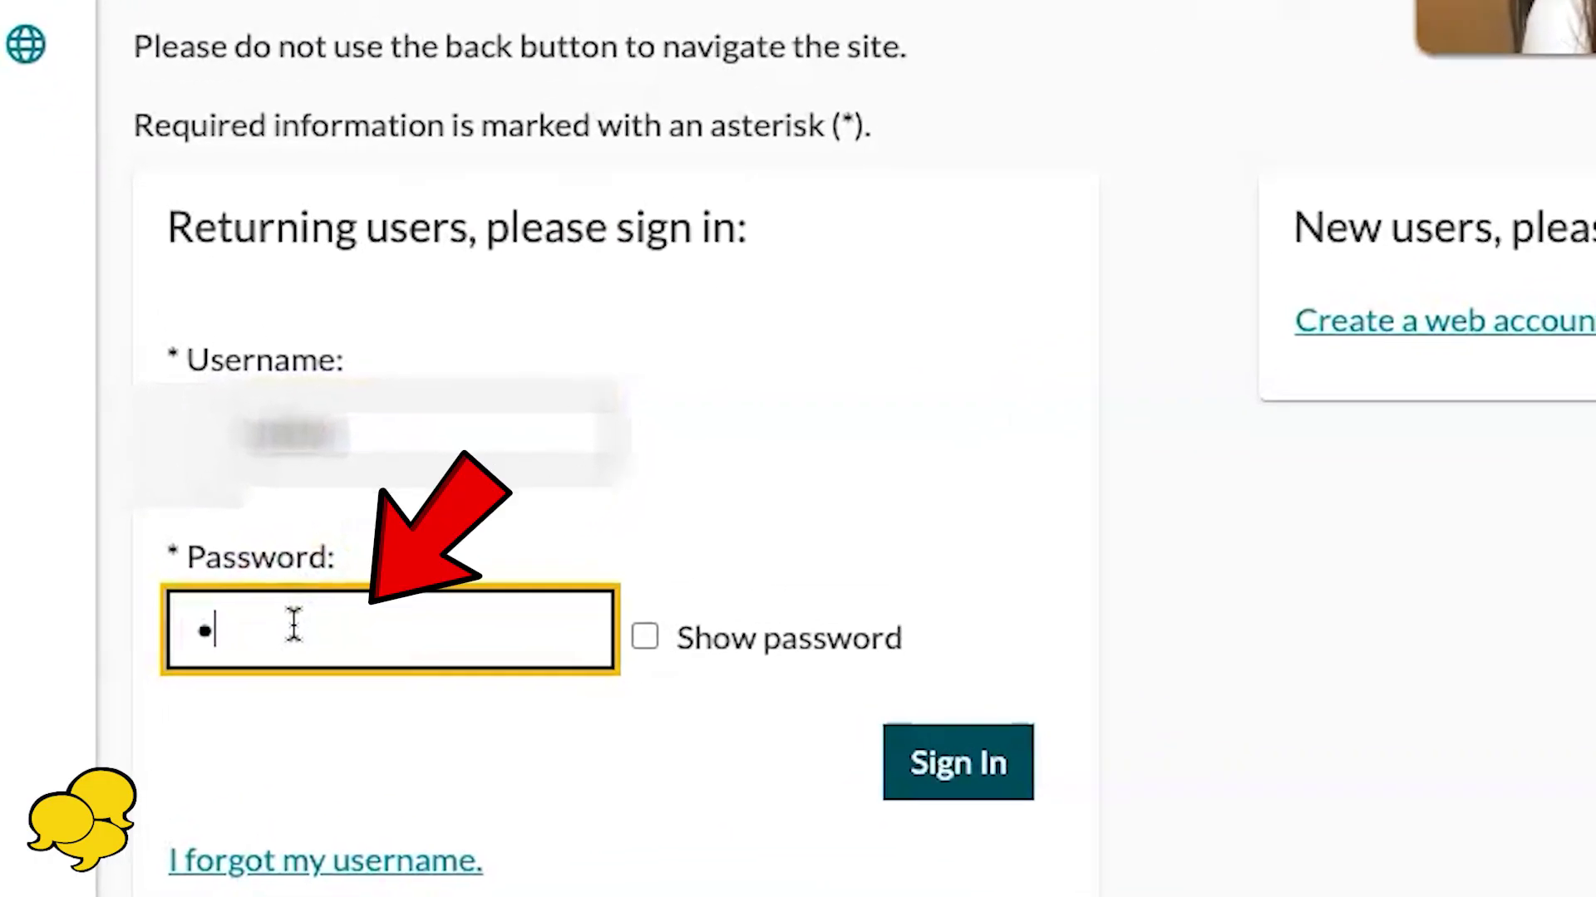
click(989, 767)
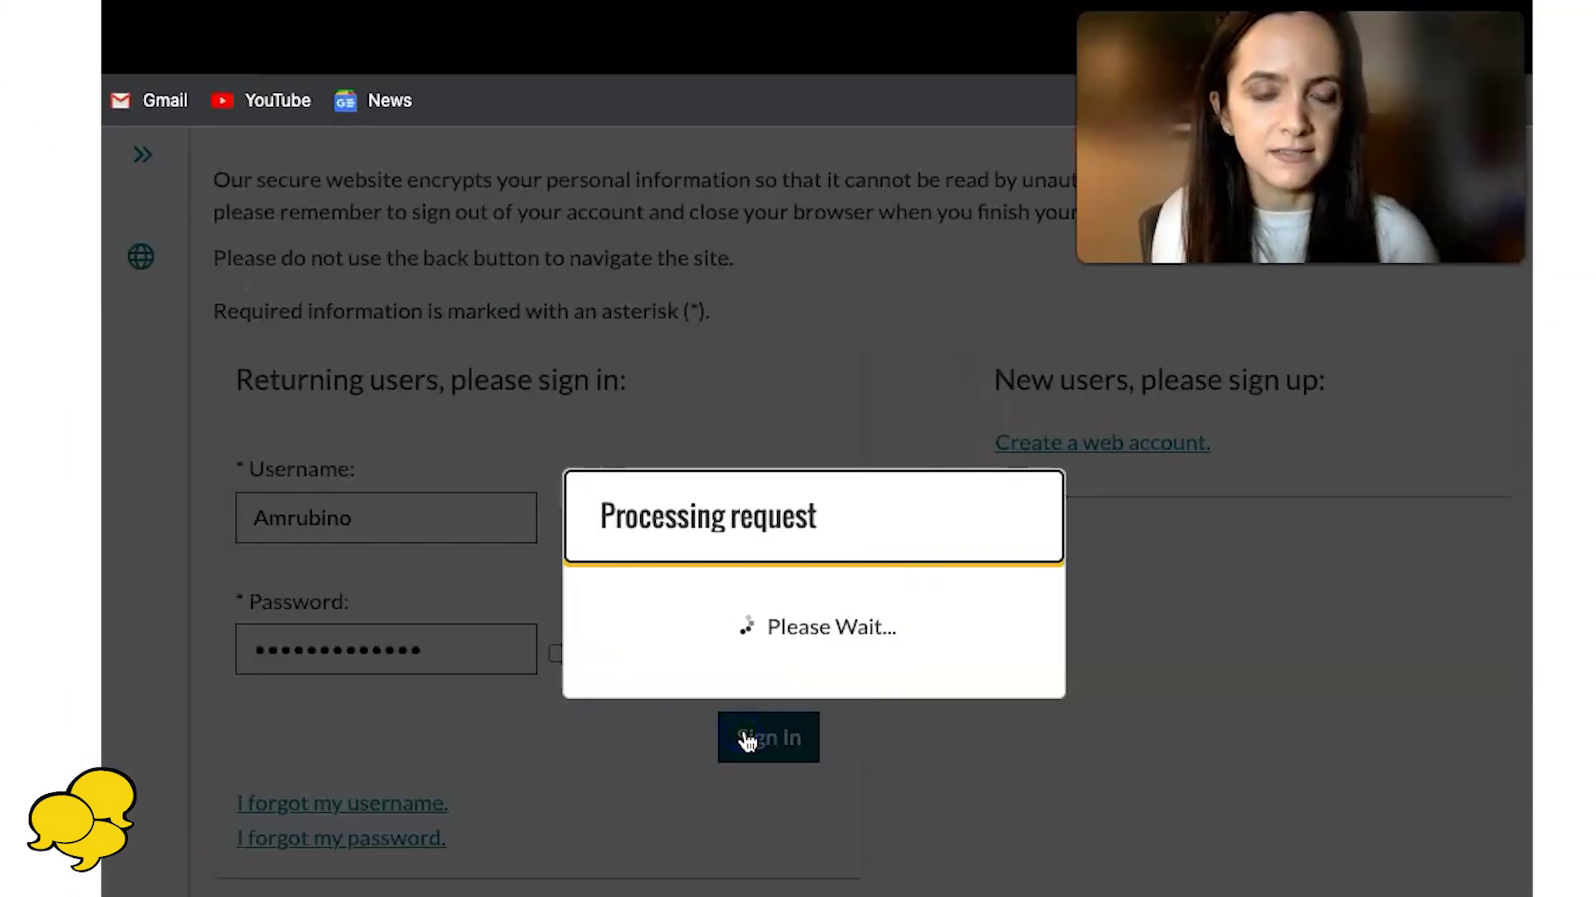
click(598, 296)
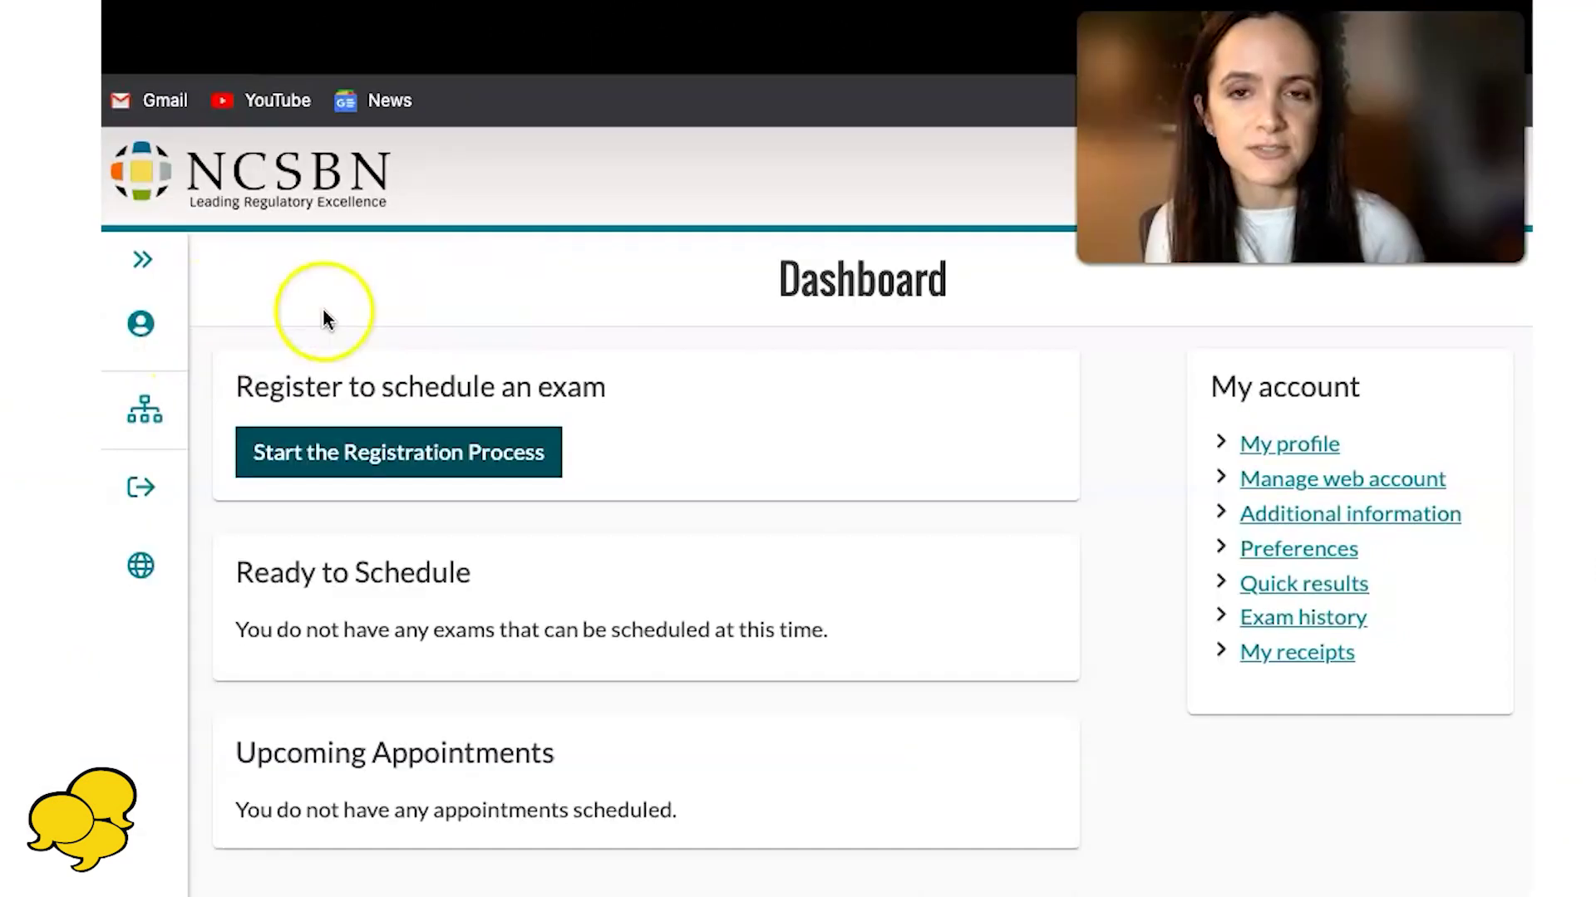
click(370, 451)
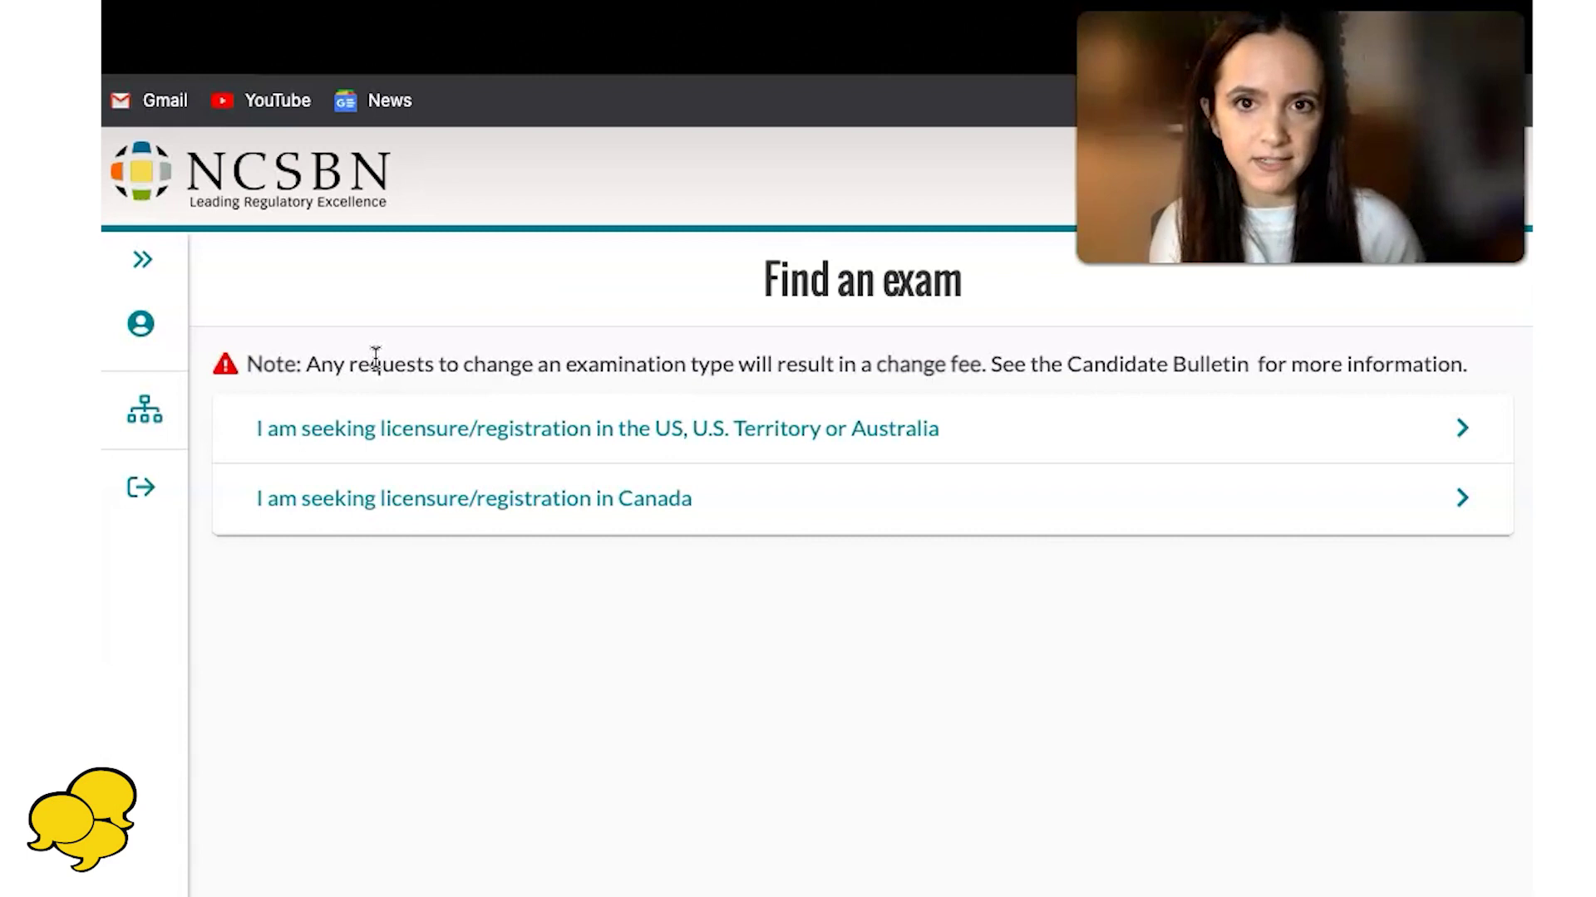
Choose US, U.S. Territory or Australia licensure and the NCLEX-RN exam
click(525, 432)
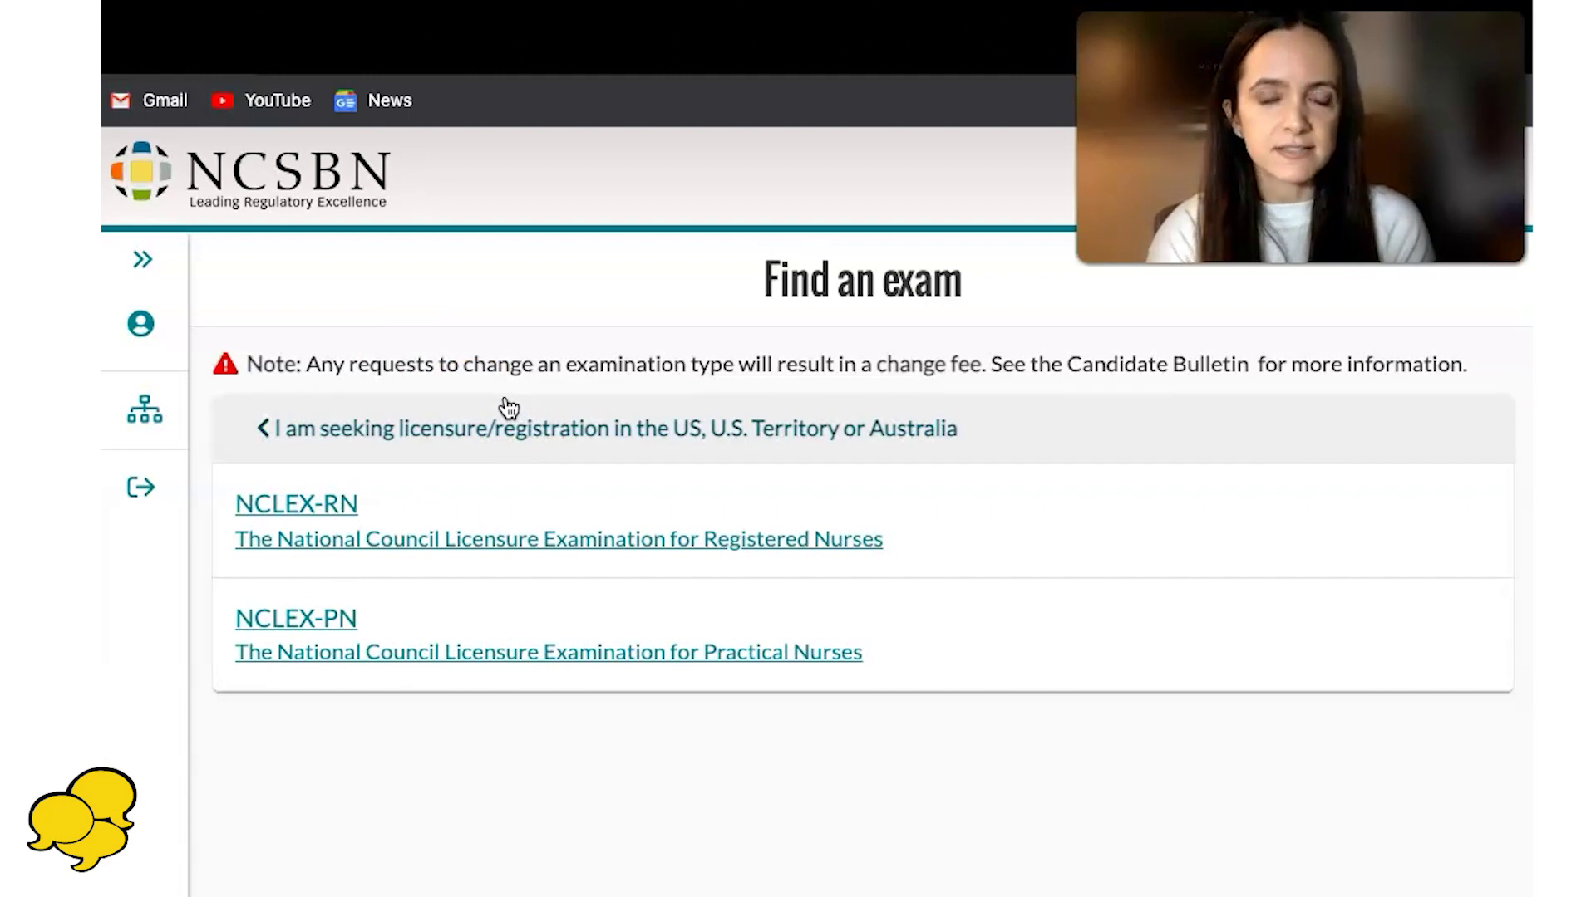
click(323, 502)
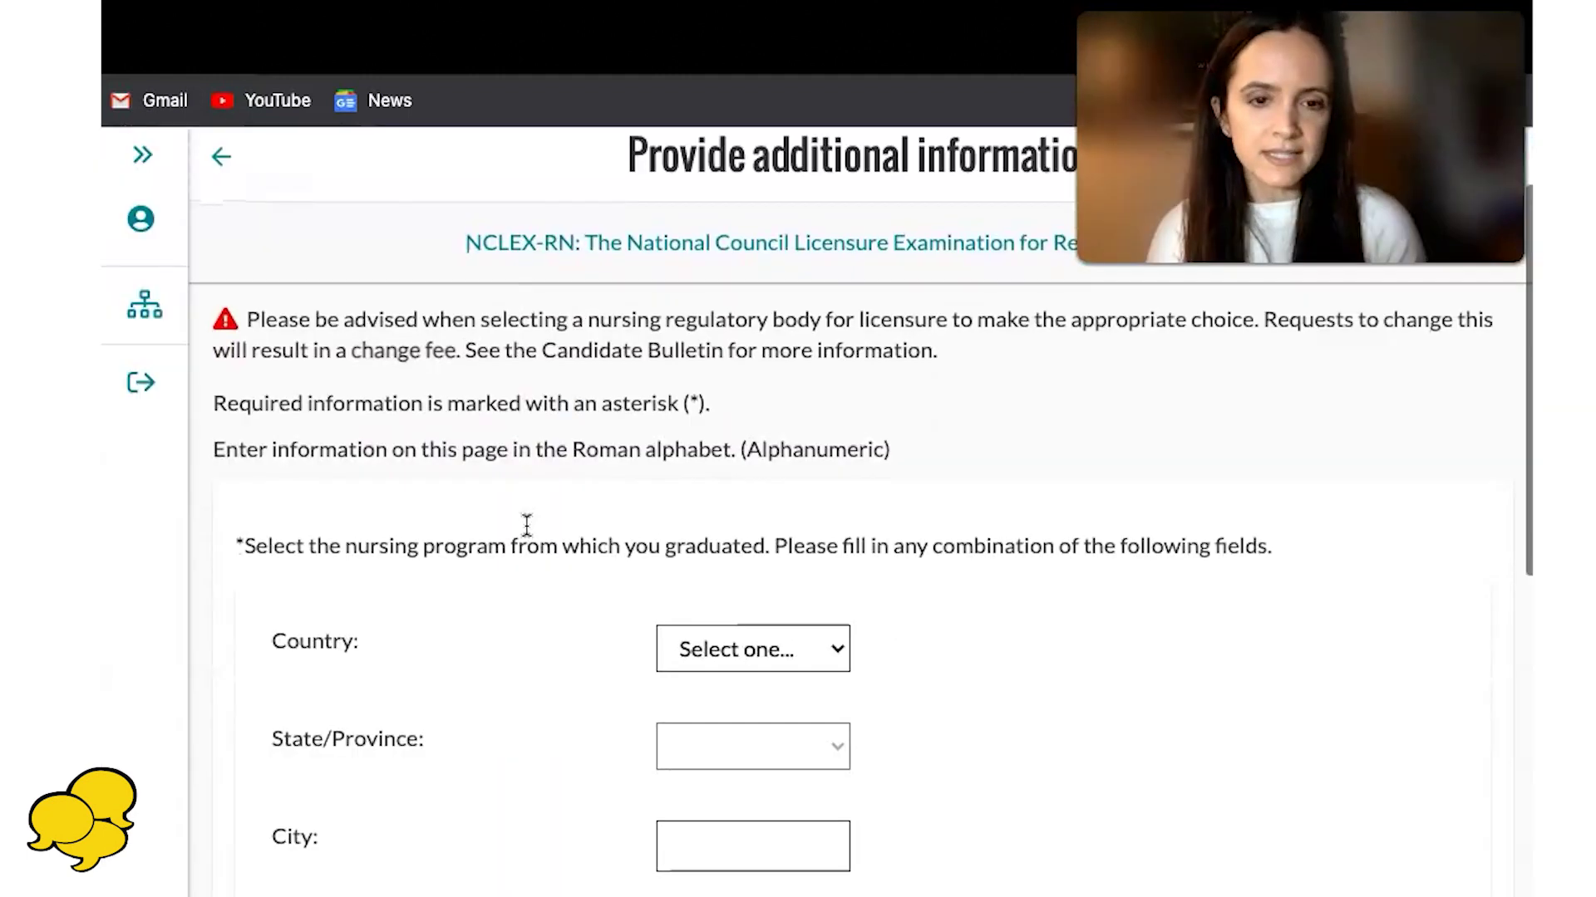
Set the nursing program location to United States, New York, and search for the program
click(716, 640)
scroll(719, 630, down, 15)
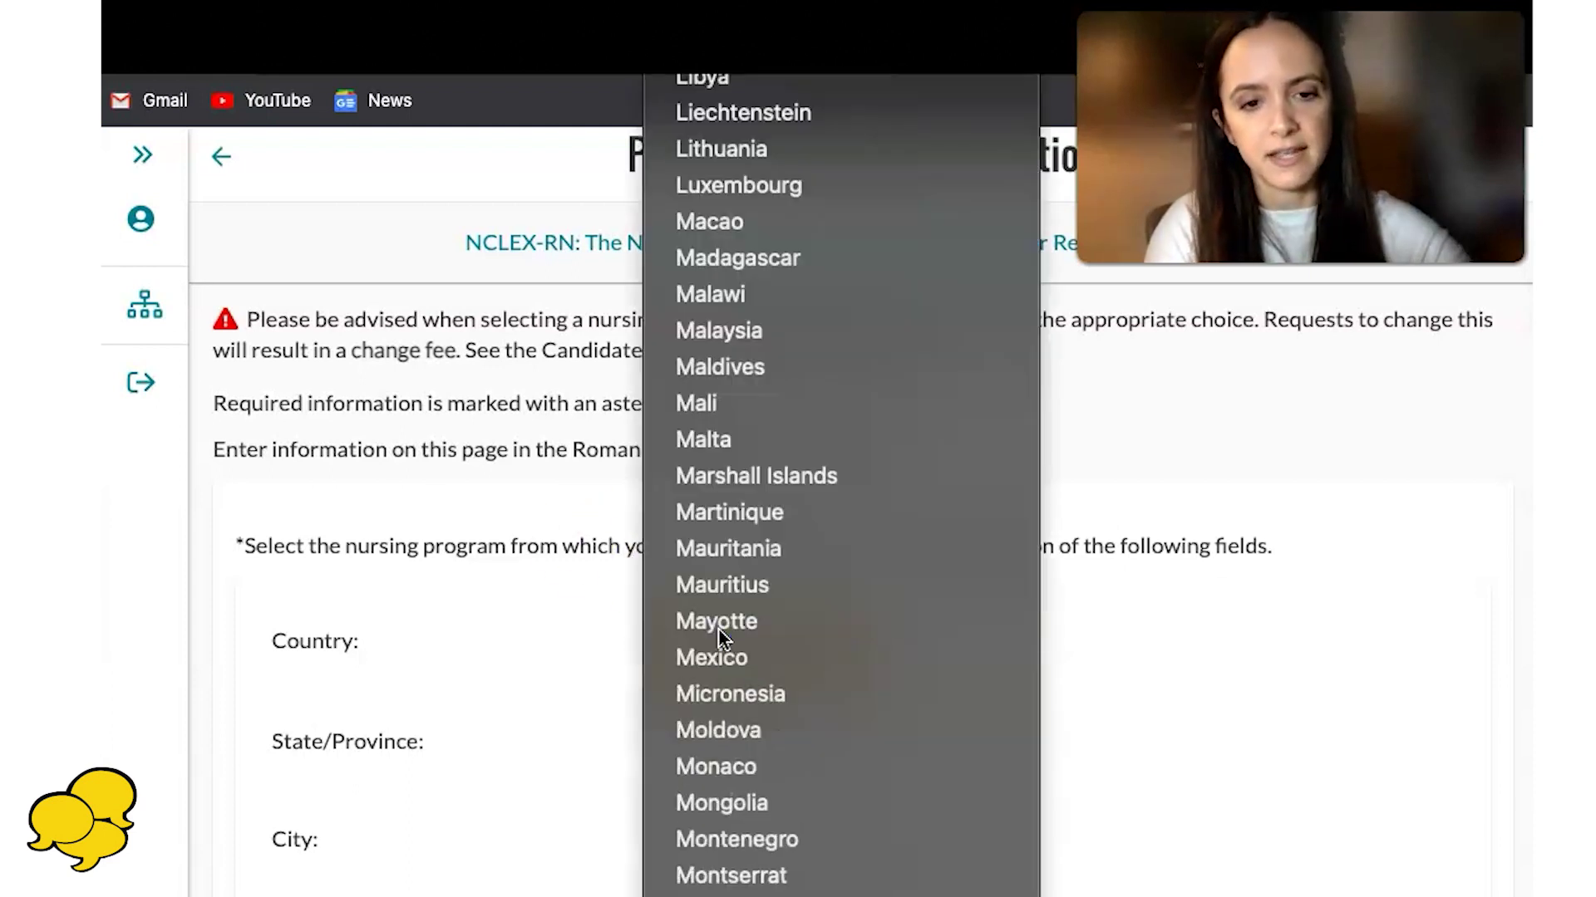
scroll(720, 630, down, 10)
click(739, 845)
click(725, 746)
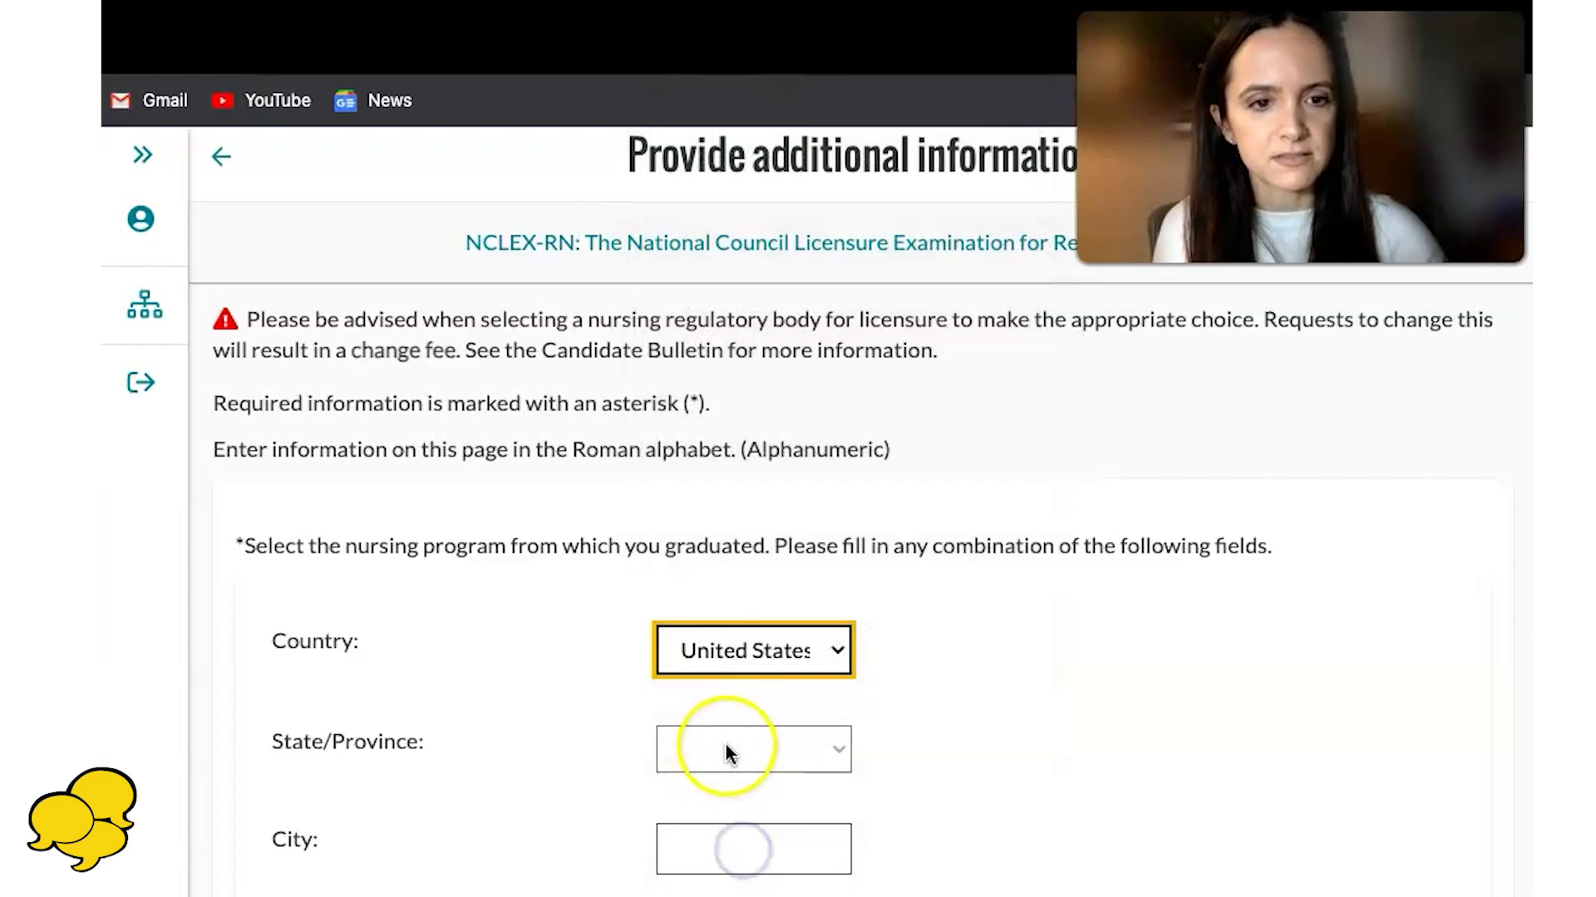
scroll(724, 745, down, 8)
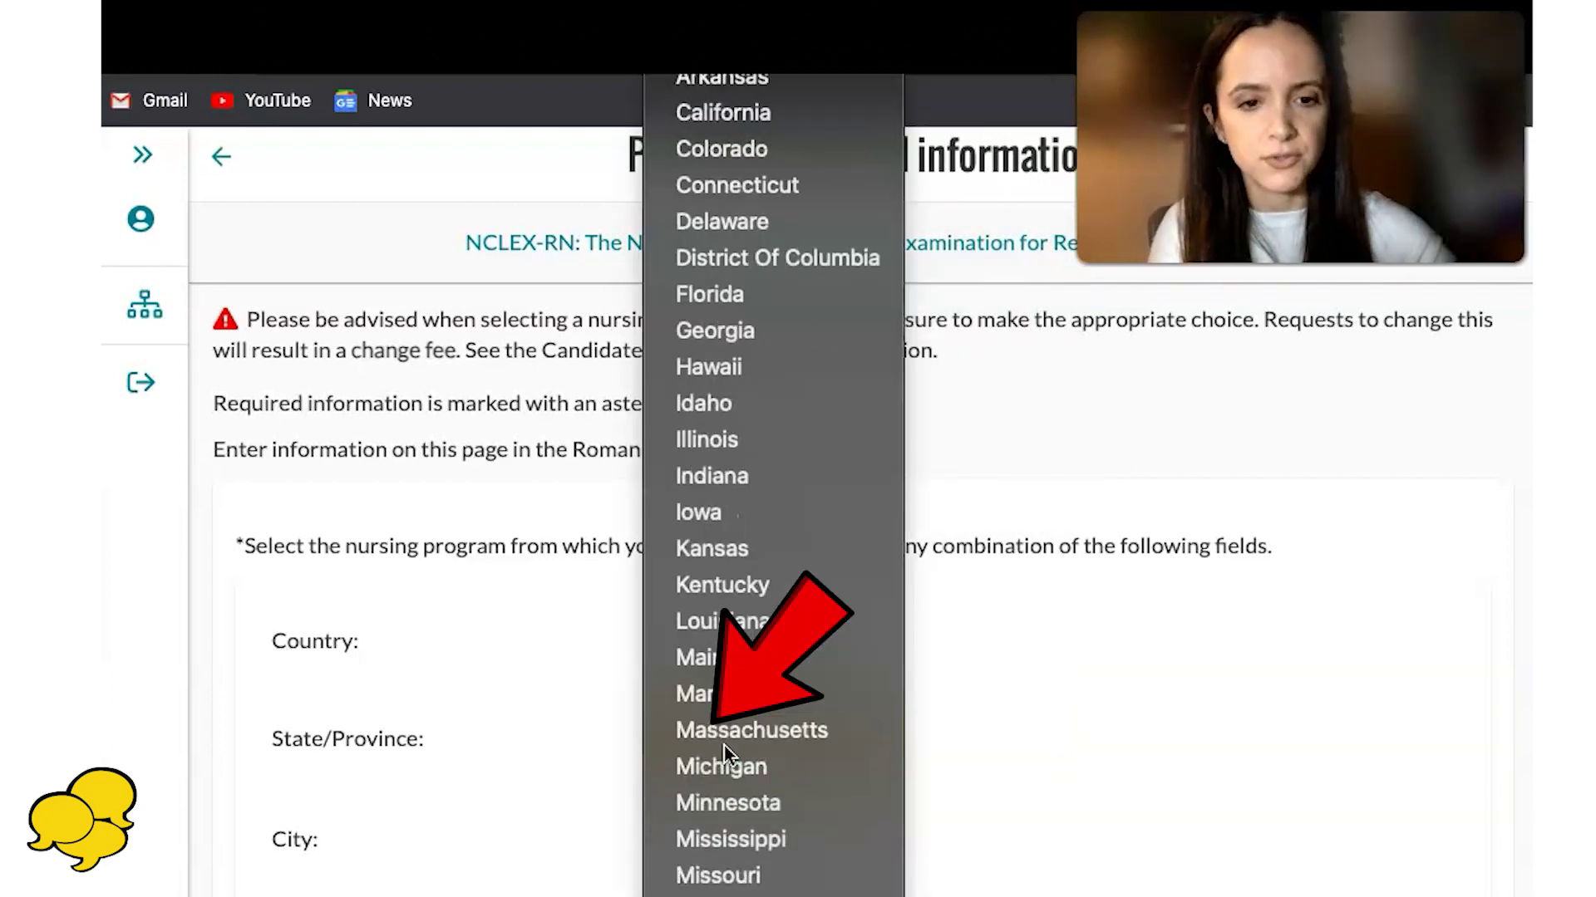
click(725, 882)
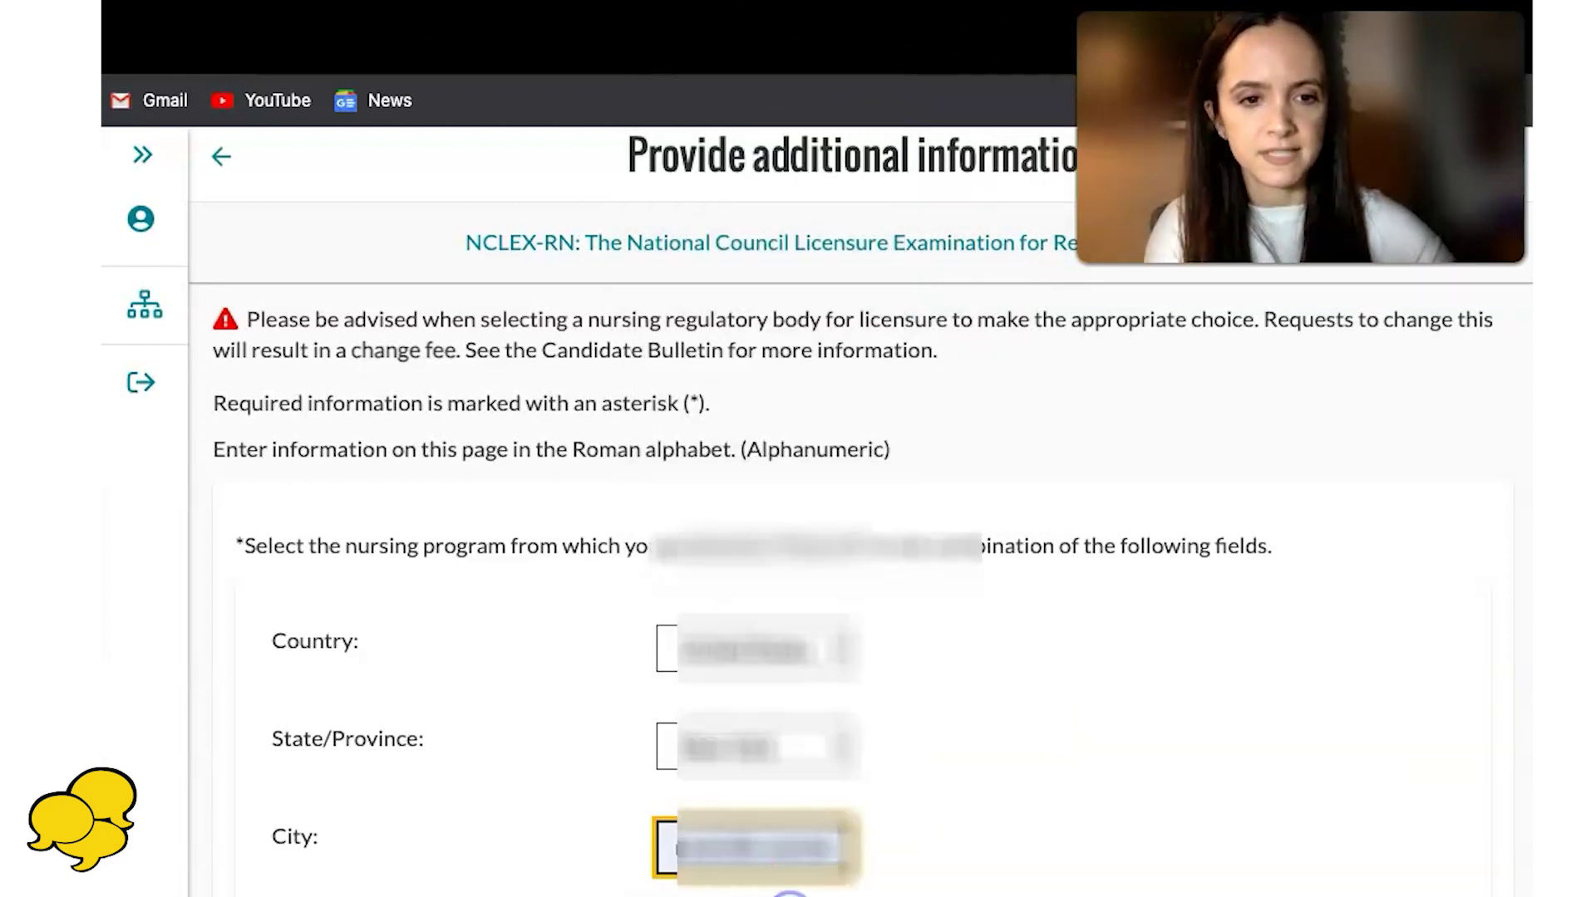
scroll(724, 835, down, 3)
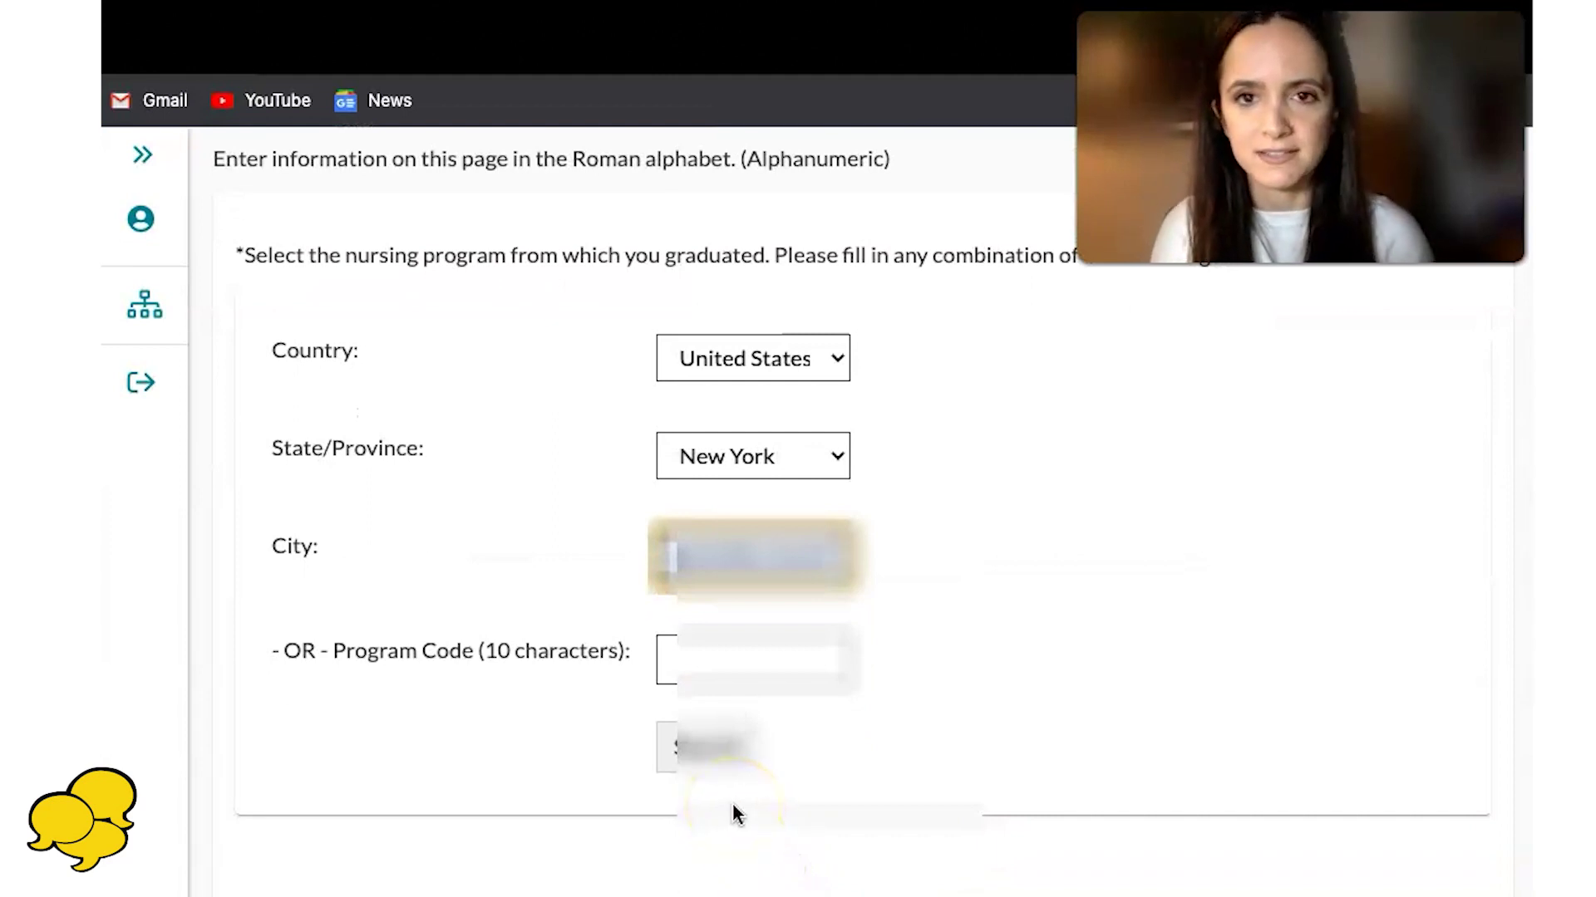
click(713, 735)
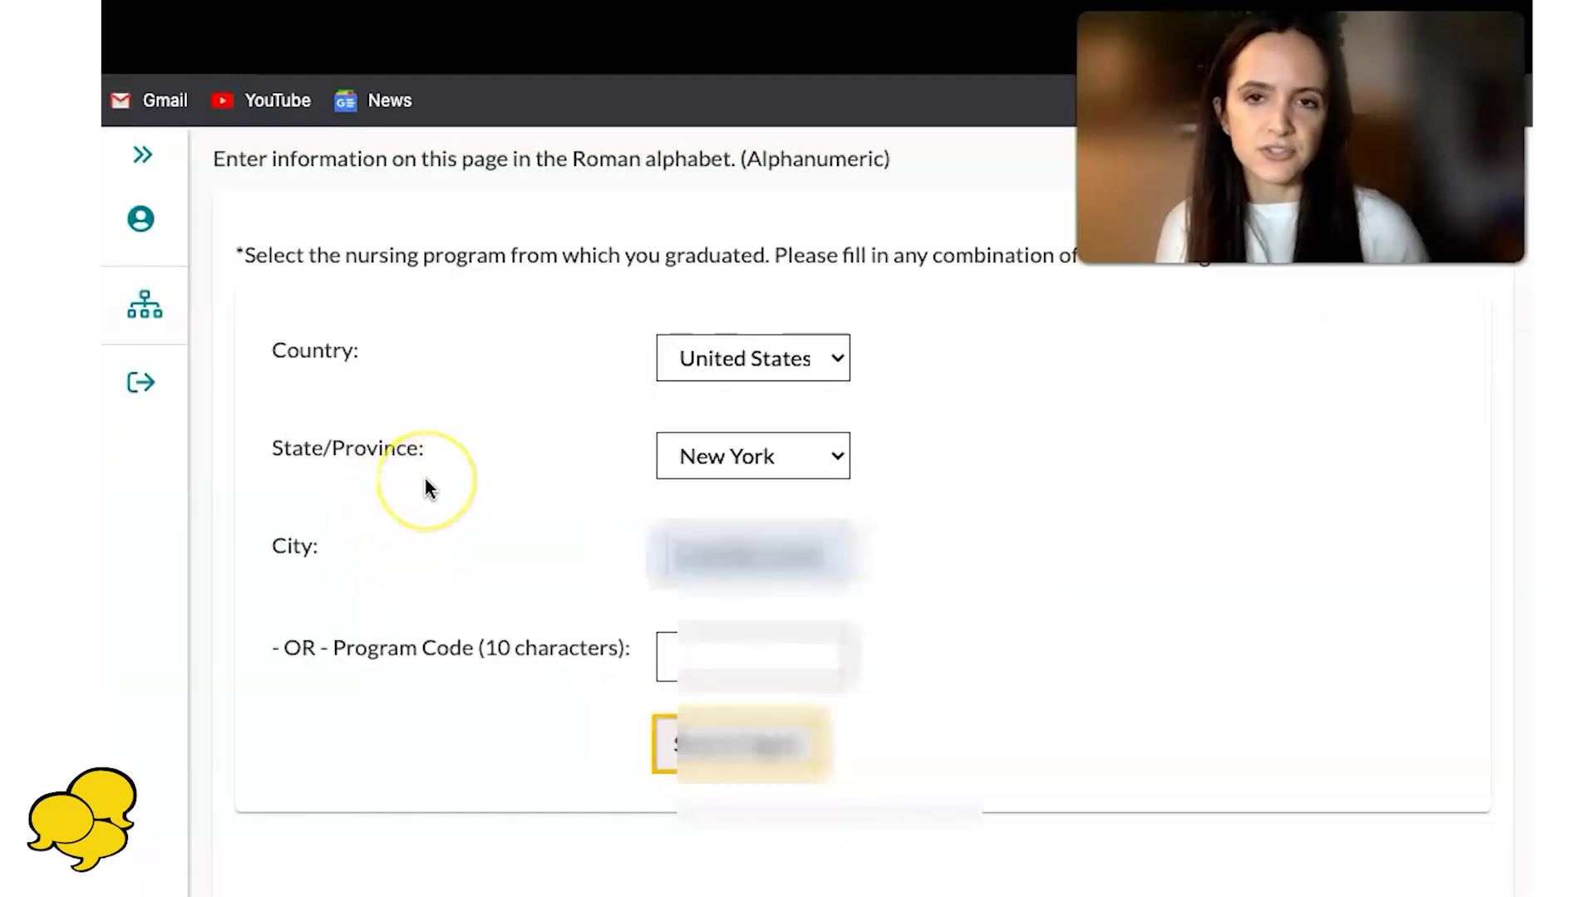
scroll(427, 482, down, 2)
scroll(426, 482, down, 6)
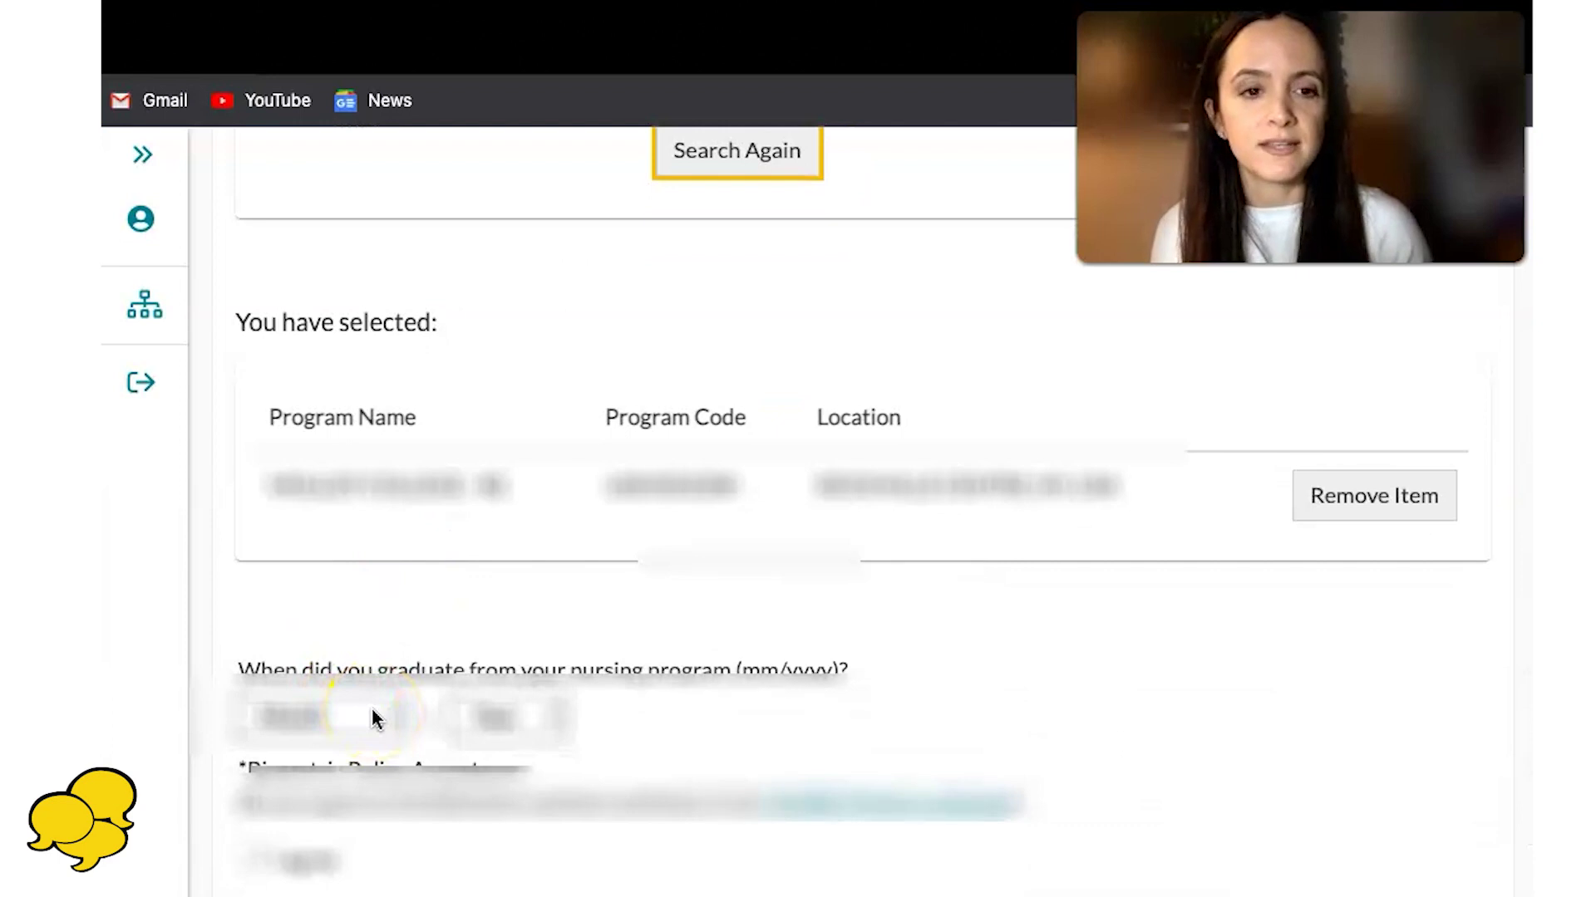
Set the graduation month to May and pick the graduation year
click(397, 715)
click(322, 889)
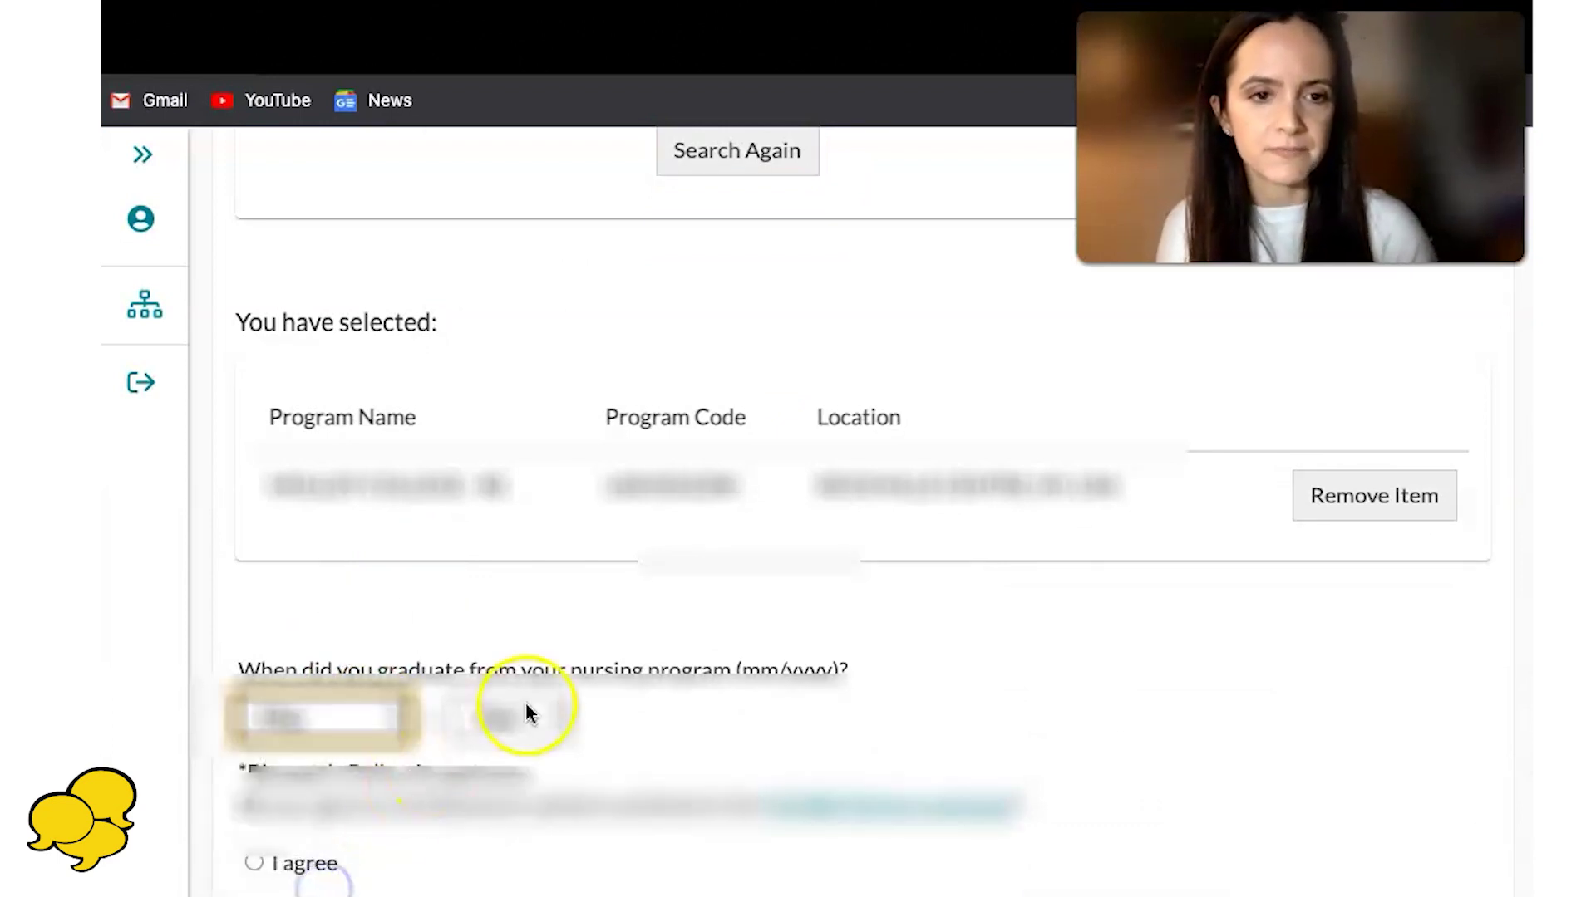
click(516, 715)
scroll(494, 715, down, 15)
scroll(495, 716, down, 7)
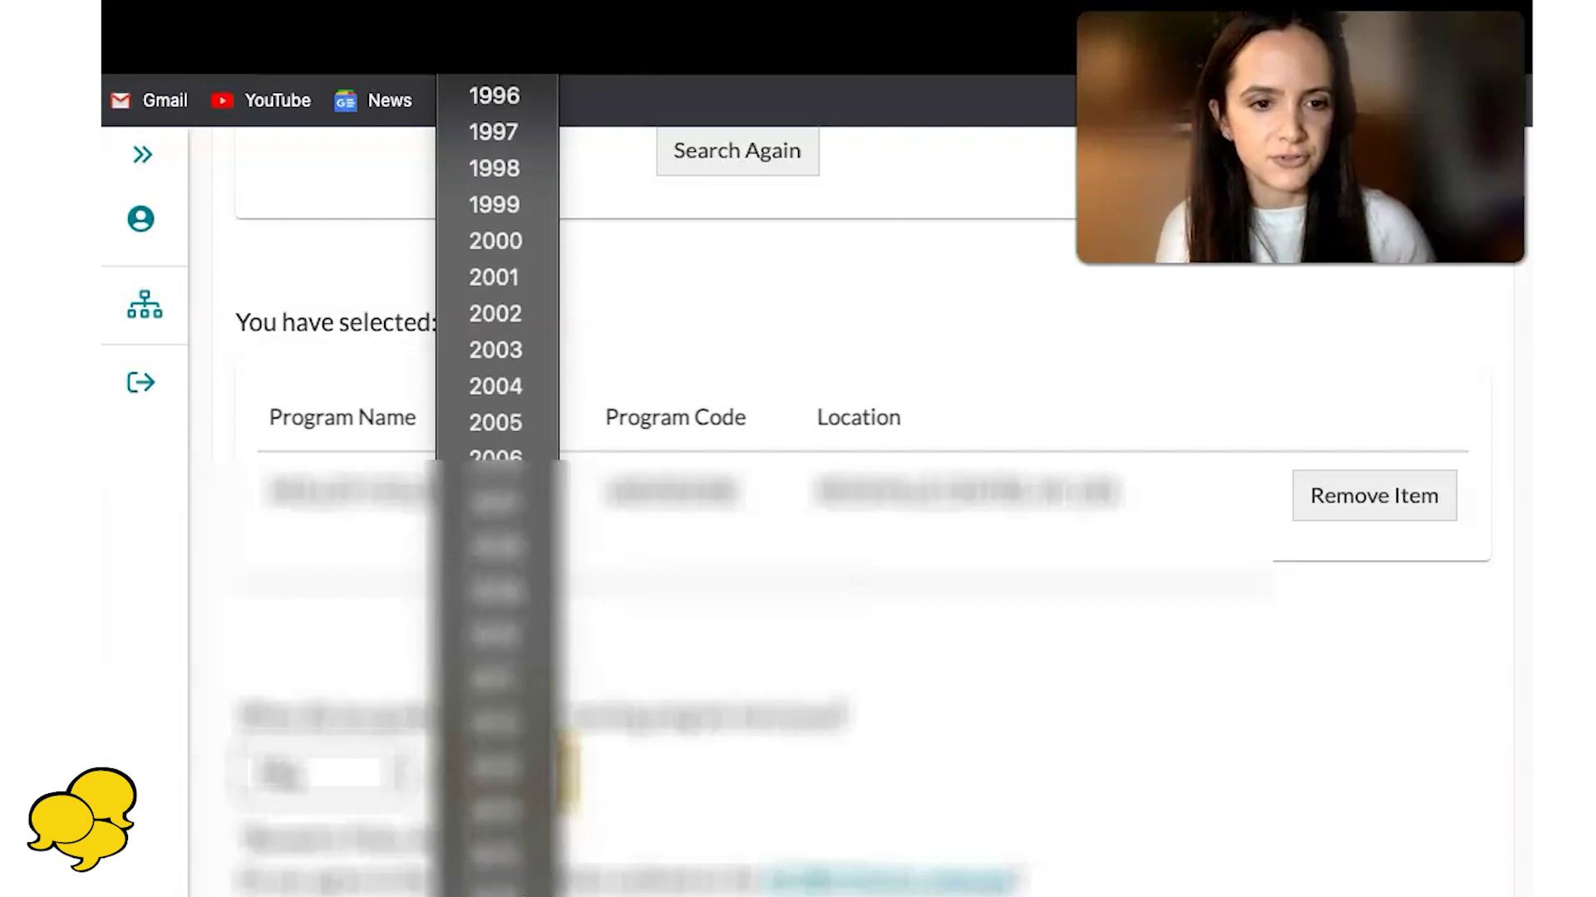
click(491, 816)
Agree to the policy statement, choose 03, New York State Board of Nursing, and continue
click(255, 864)
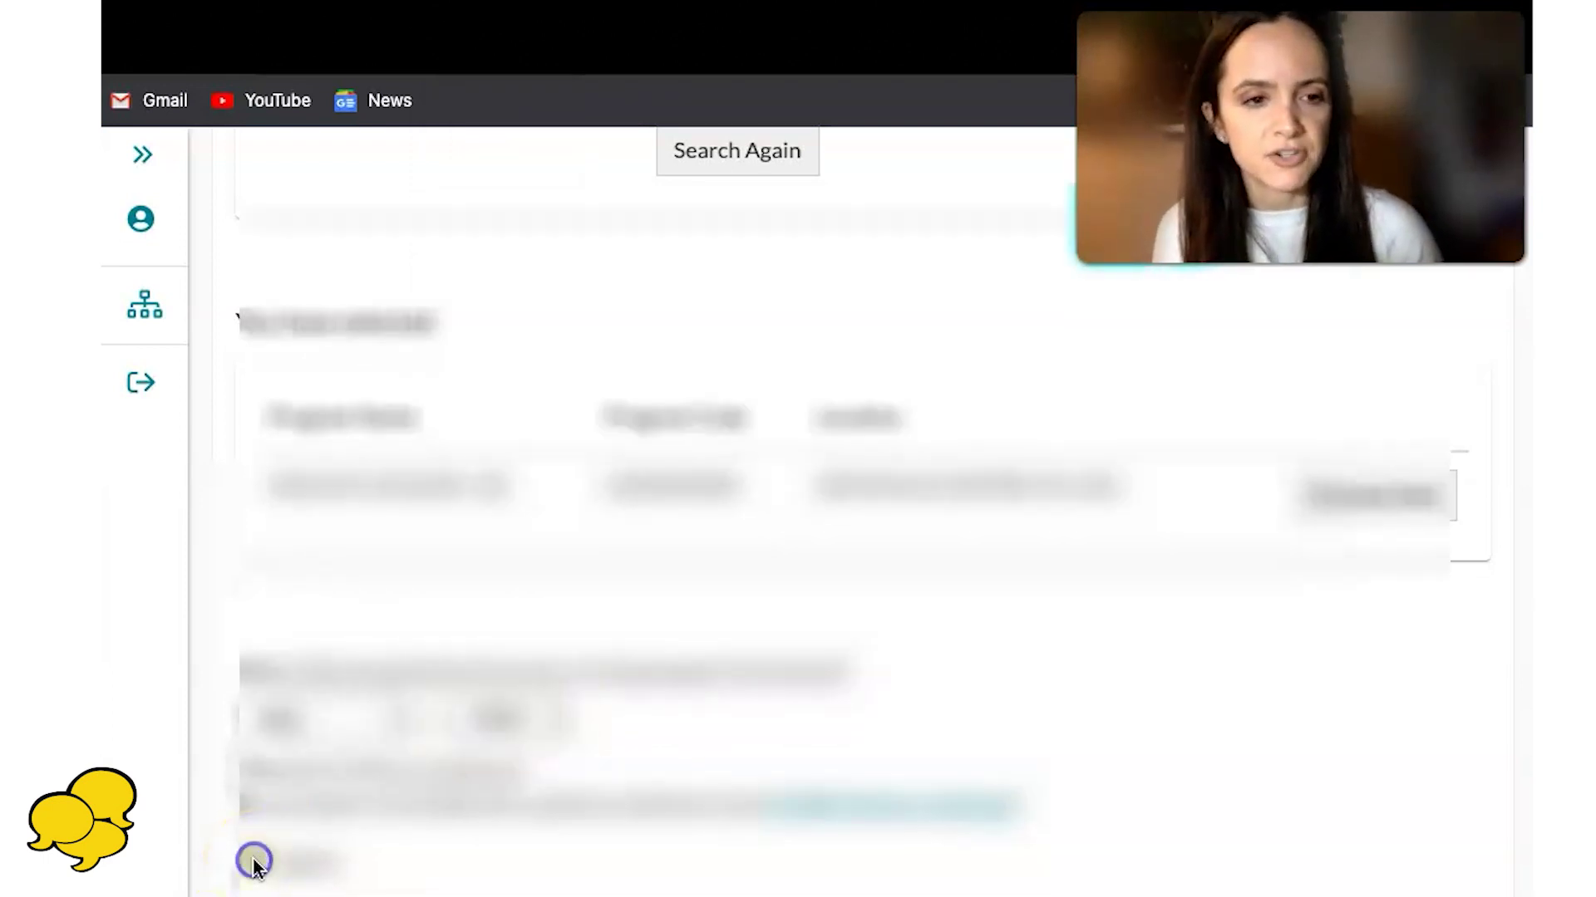
scroll(255, 867, down, 3)
click(355, 771)
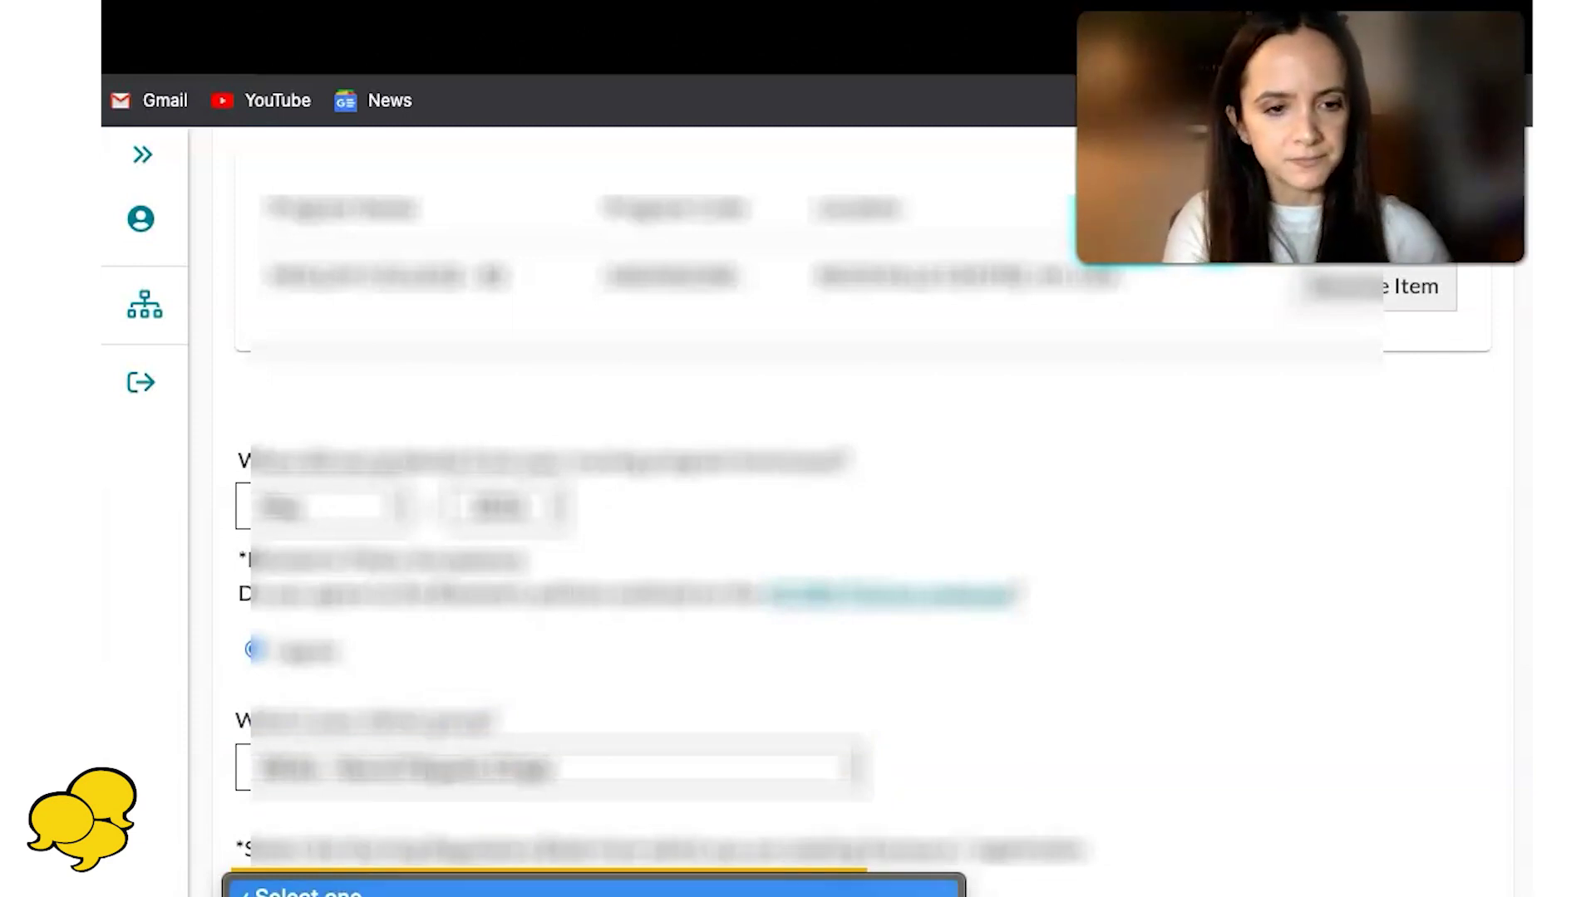
scroll(594, 499, down, 15)
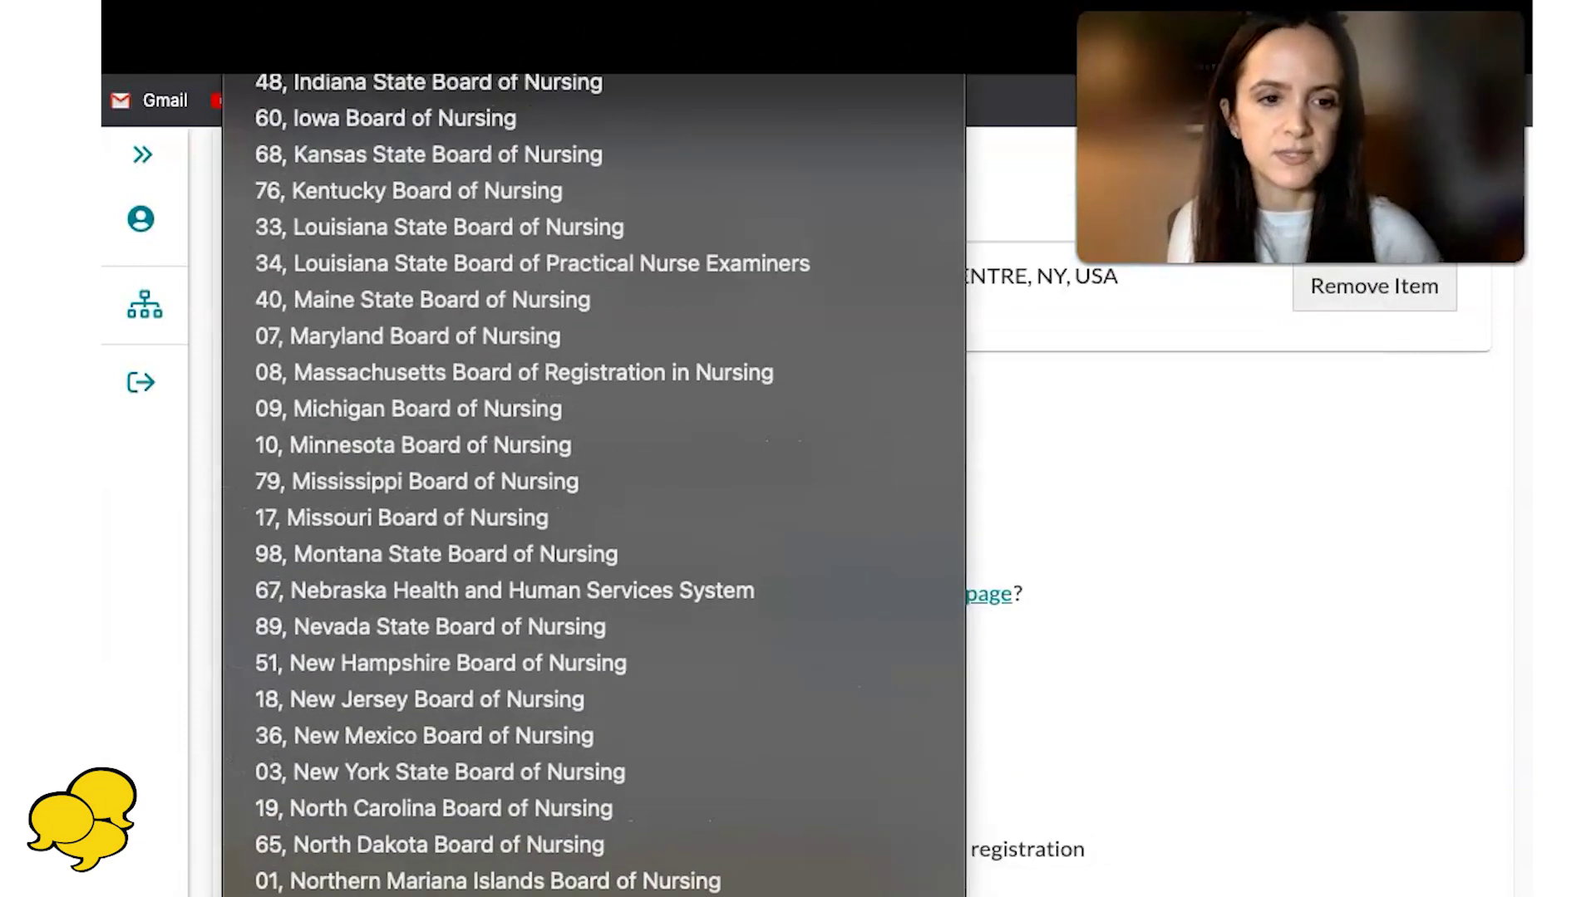
scroll(594, 499, up, 2)
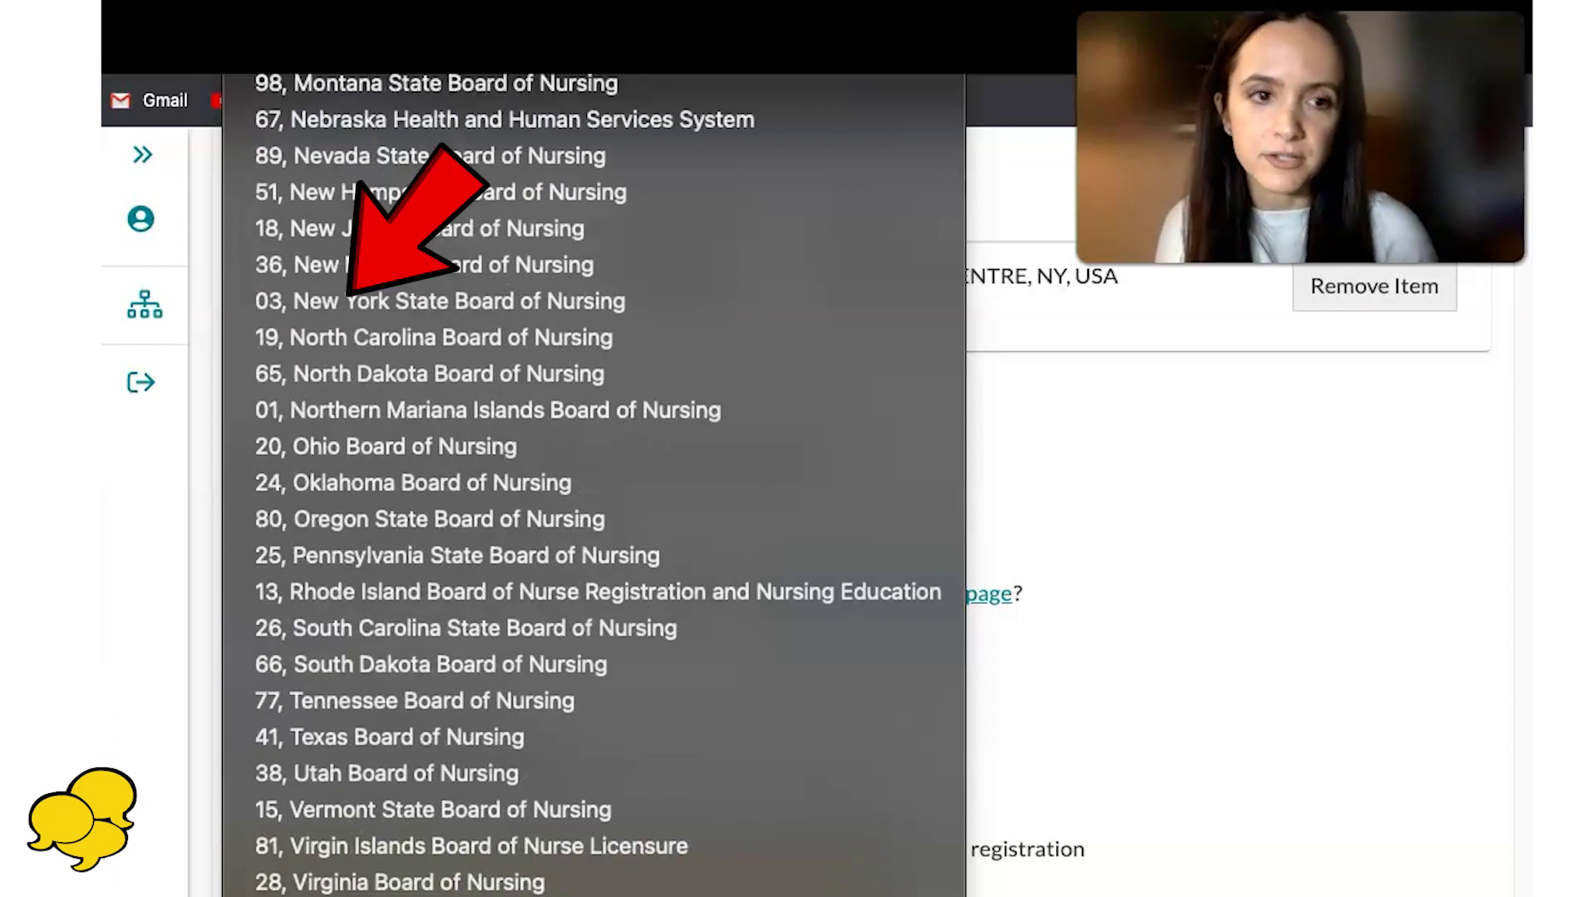
click(267, 301)
scroll(570, 544, down, 3)
click(1460, 851)
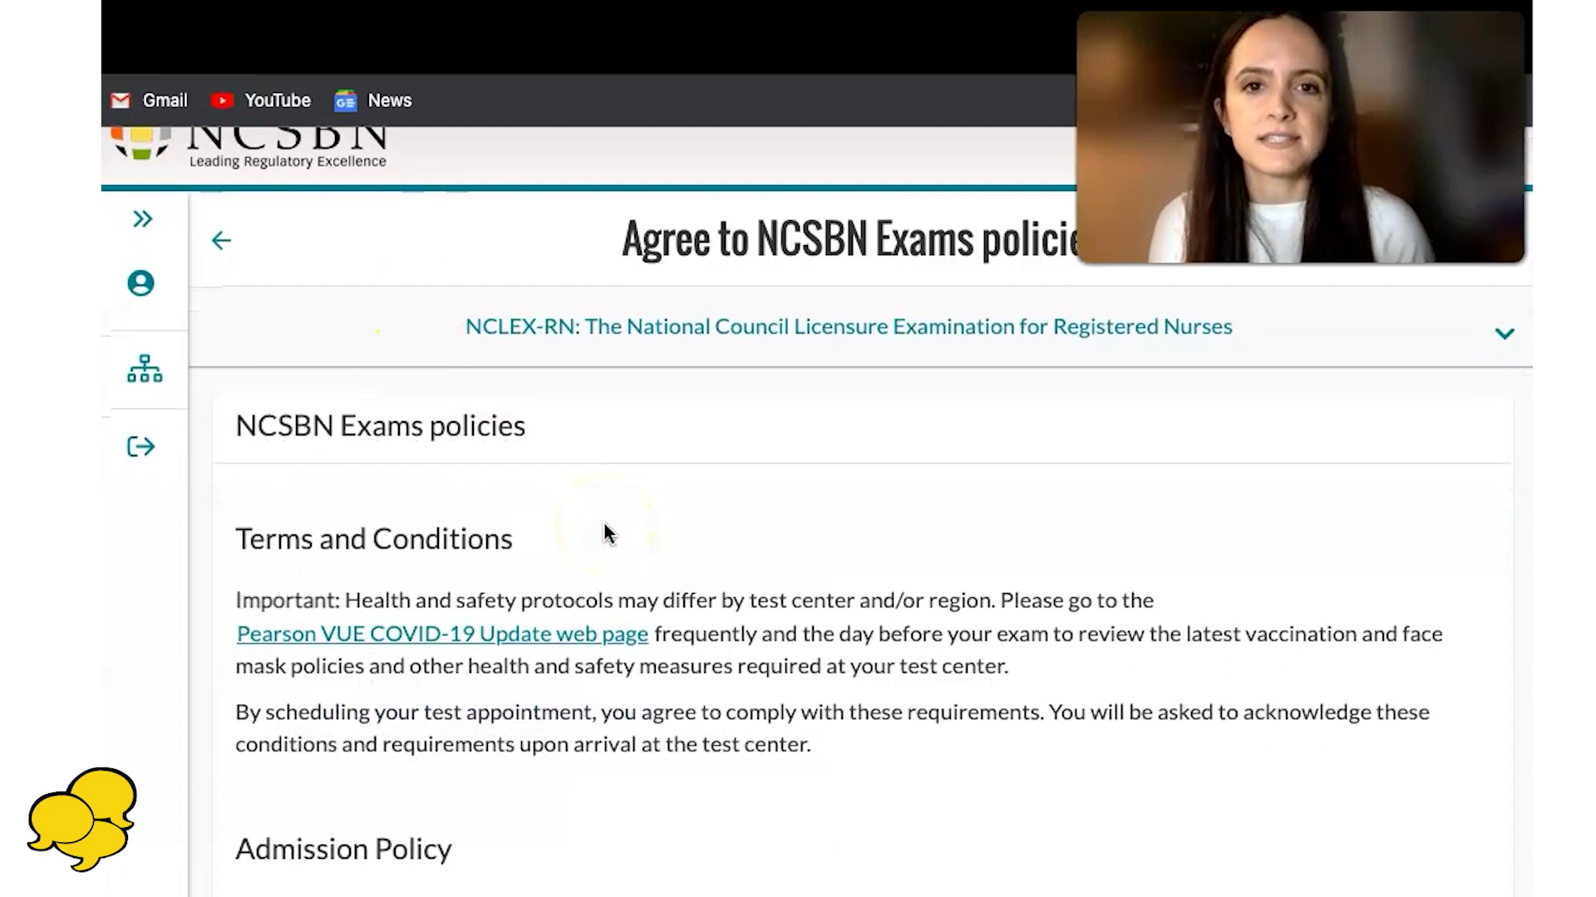
Read through the NCSBN Exams policies and check out the 200.00 NCLEX-RN cart
scroll(605, 534, down, 10)
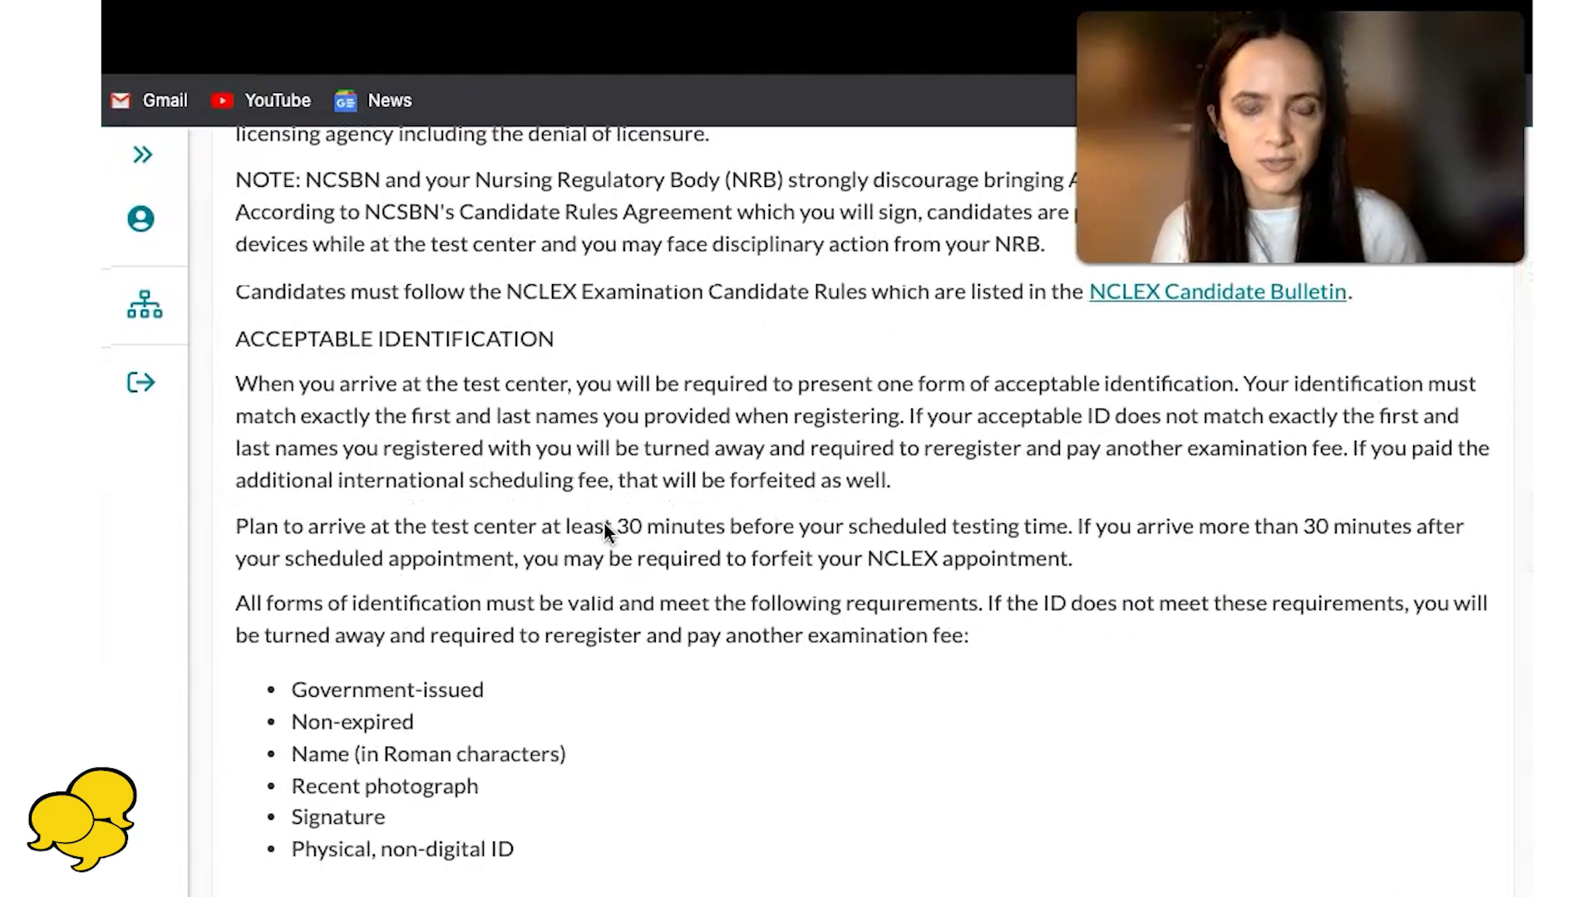
scroll(605, 525, down, 9)
scroll(605, 528, down, 10)
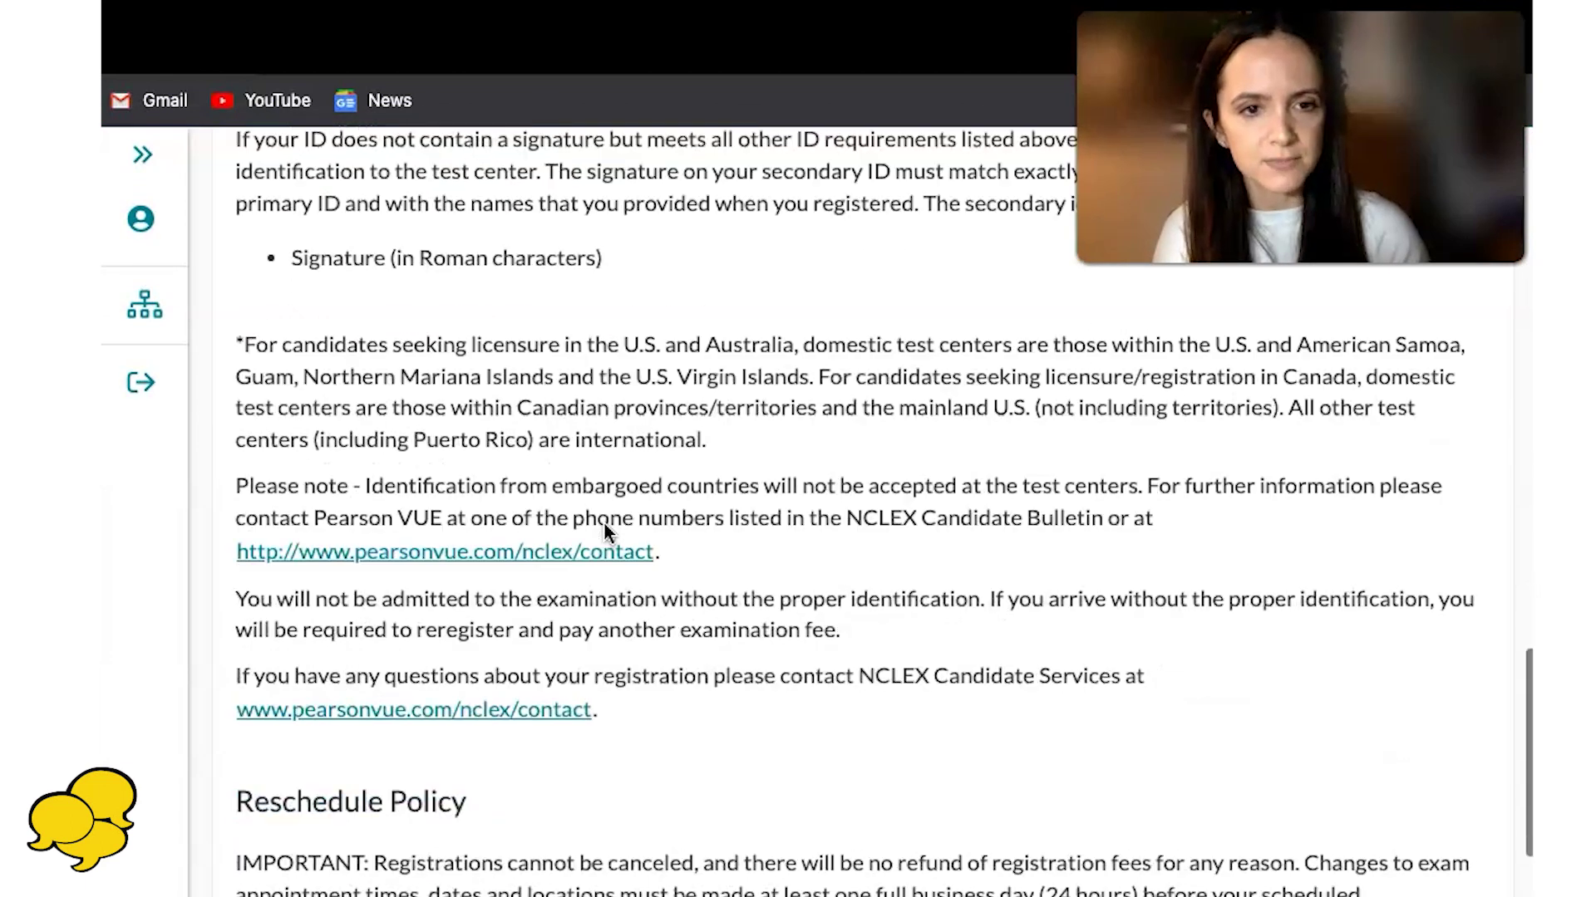
scroll(1308, 789, down, 1)
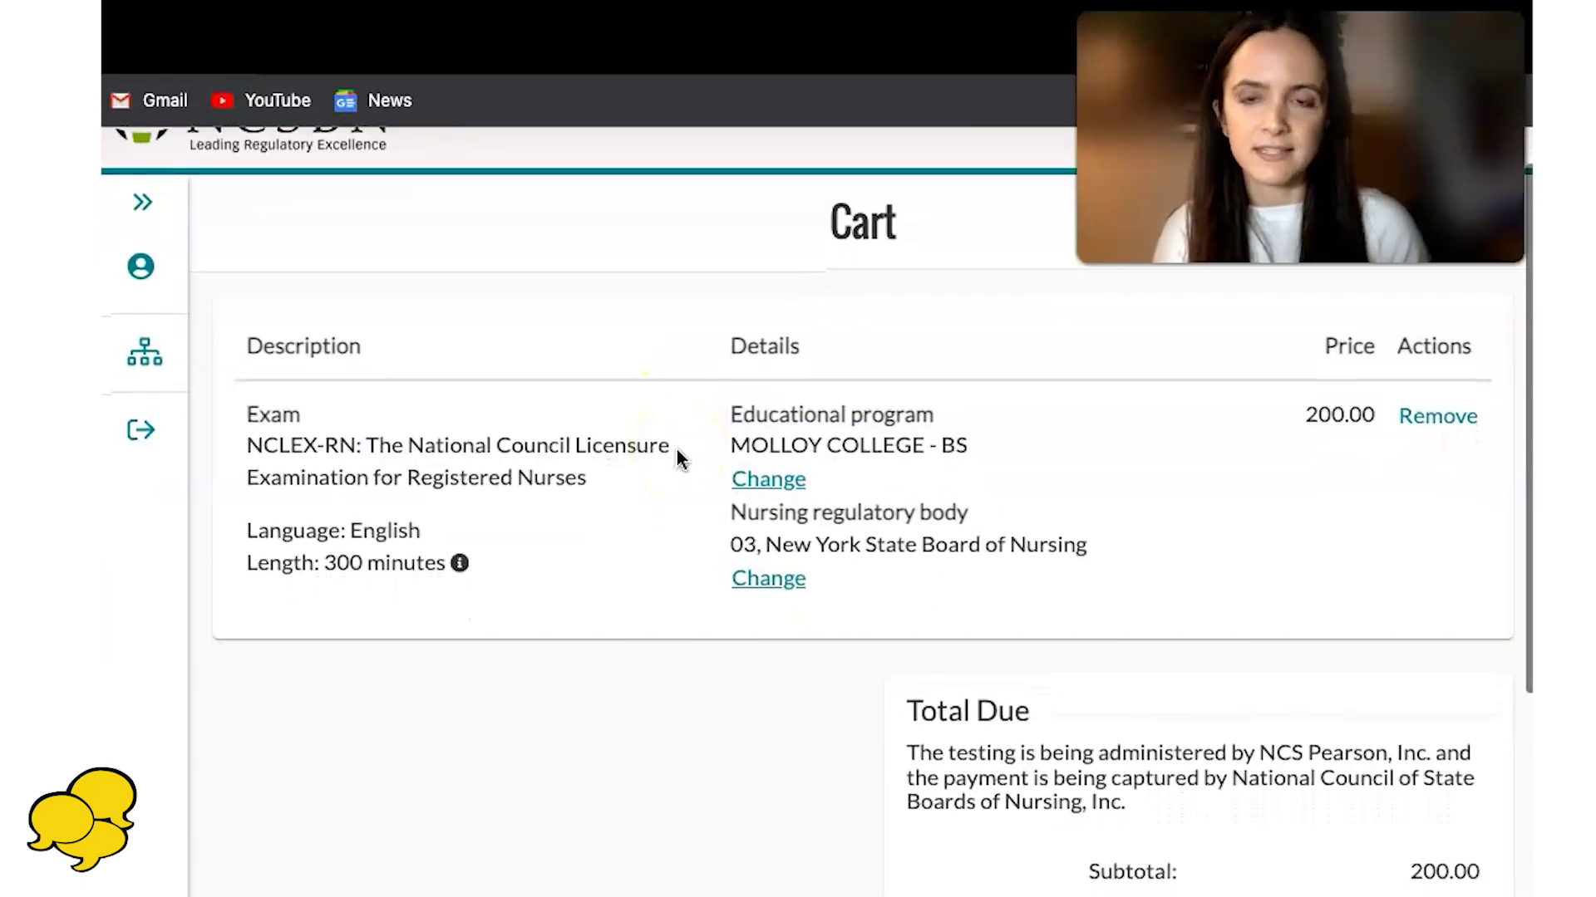
scroll(676, 451, down, 1)
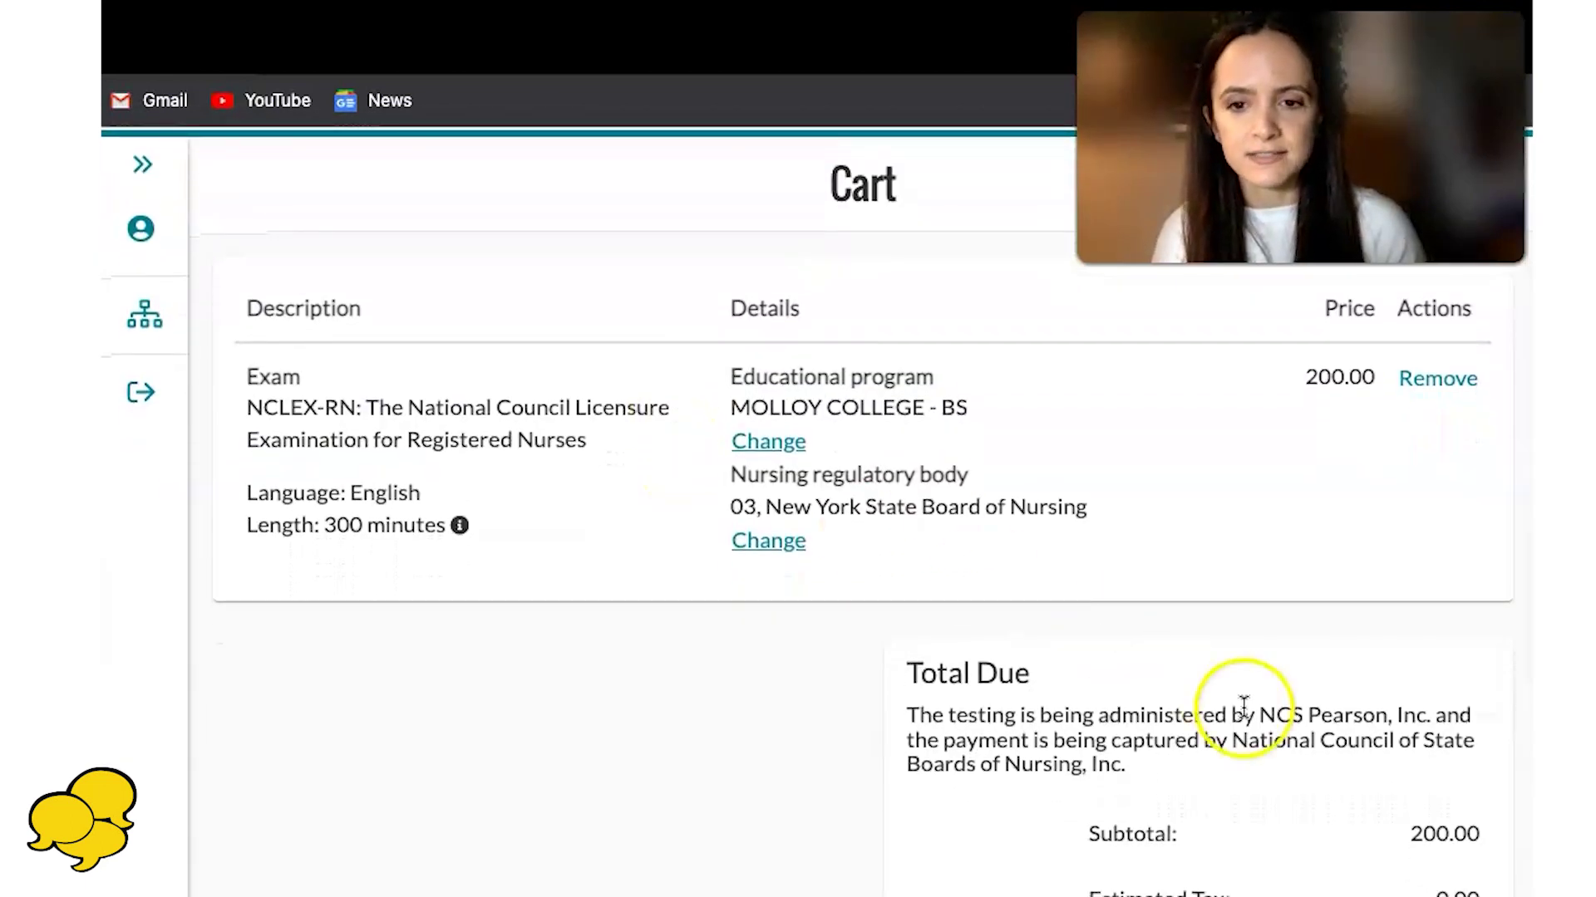
click(768, 540)
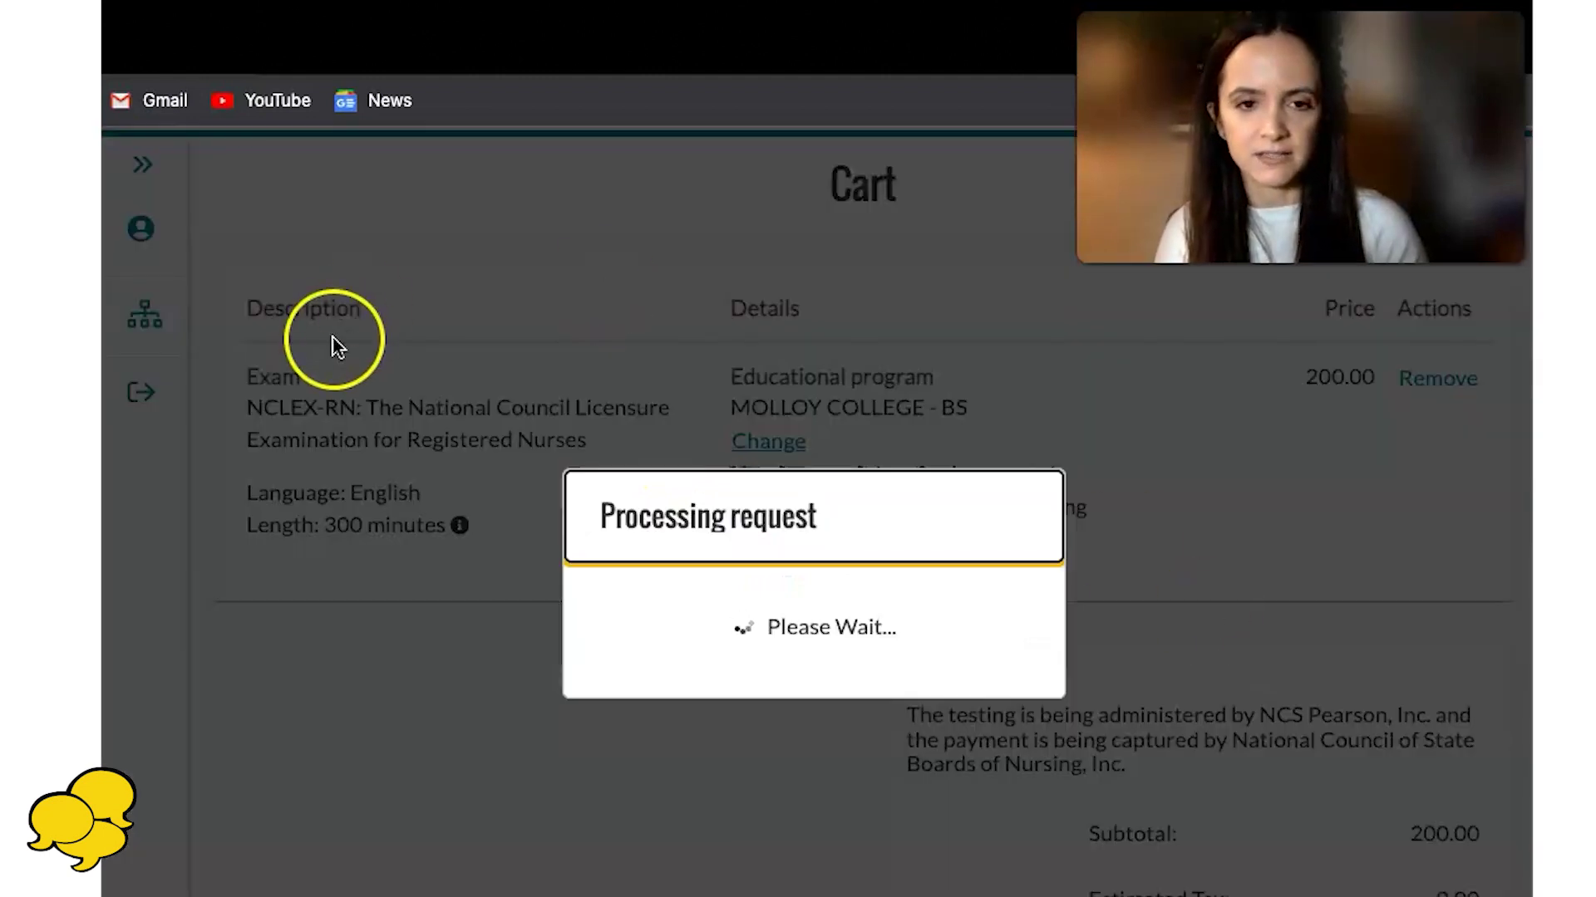
scroll(590, 420, down, 7)
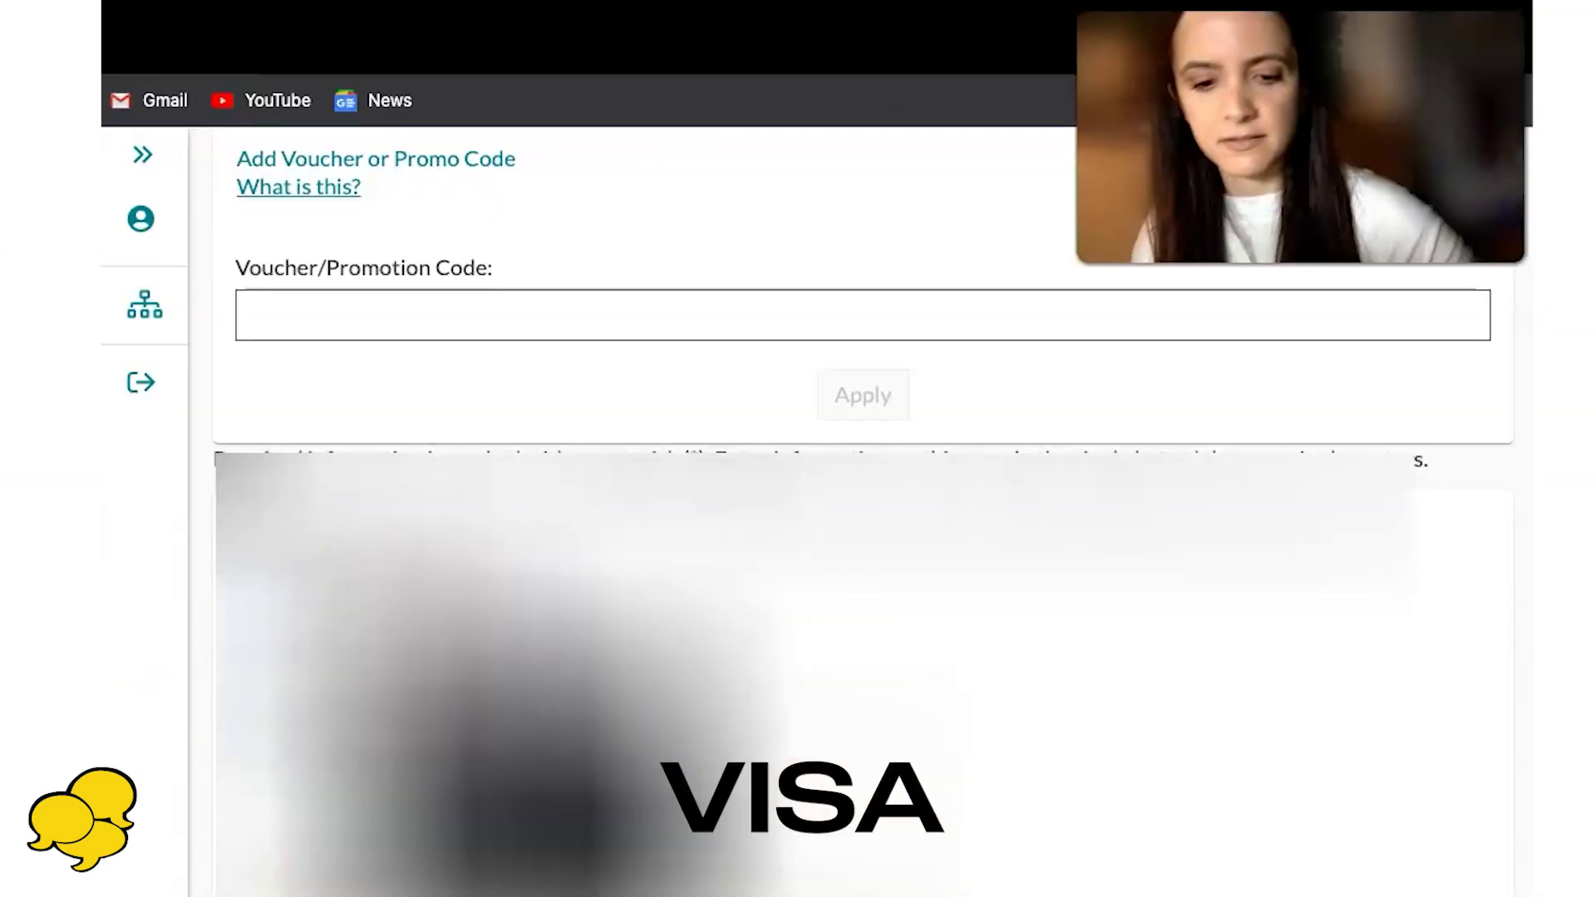
Choose the card type on the payment form and submit the payment information
scroll(311, 821, down, 3)
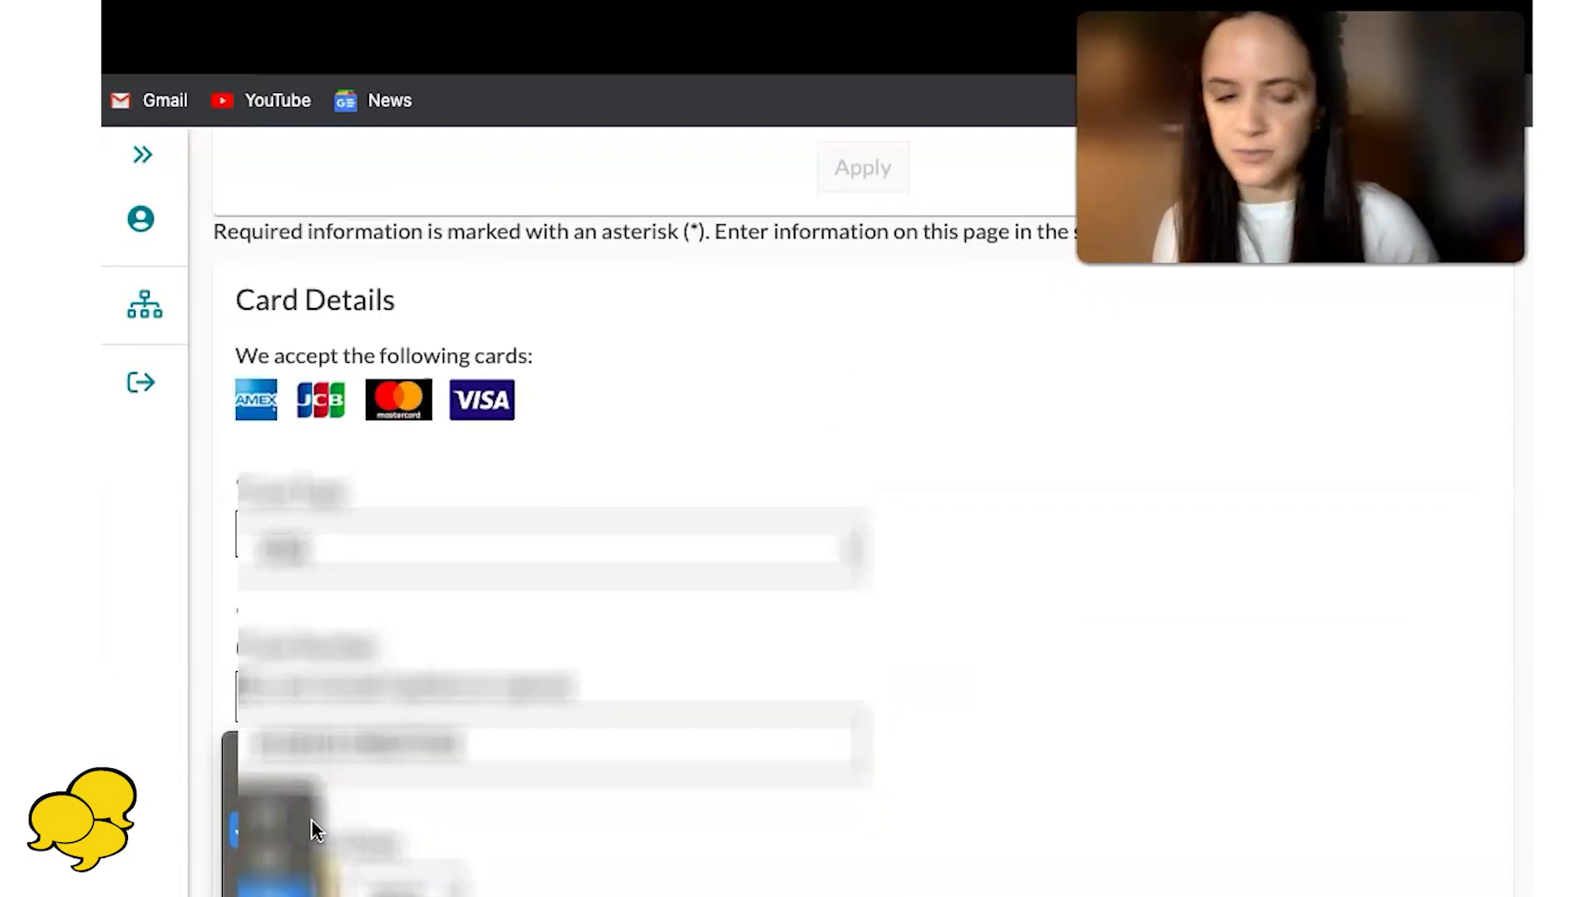
click(312, 821)
click(282, 879)
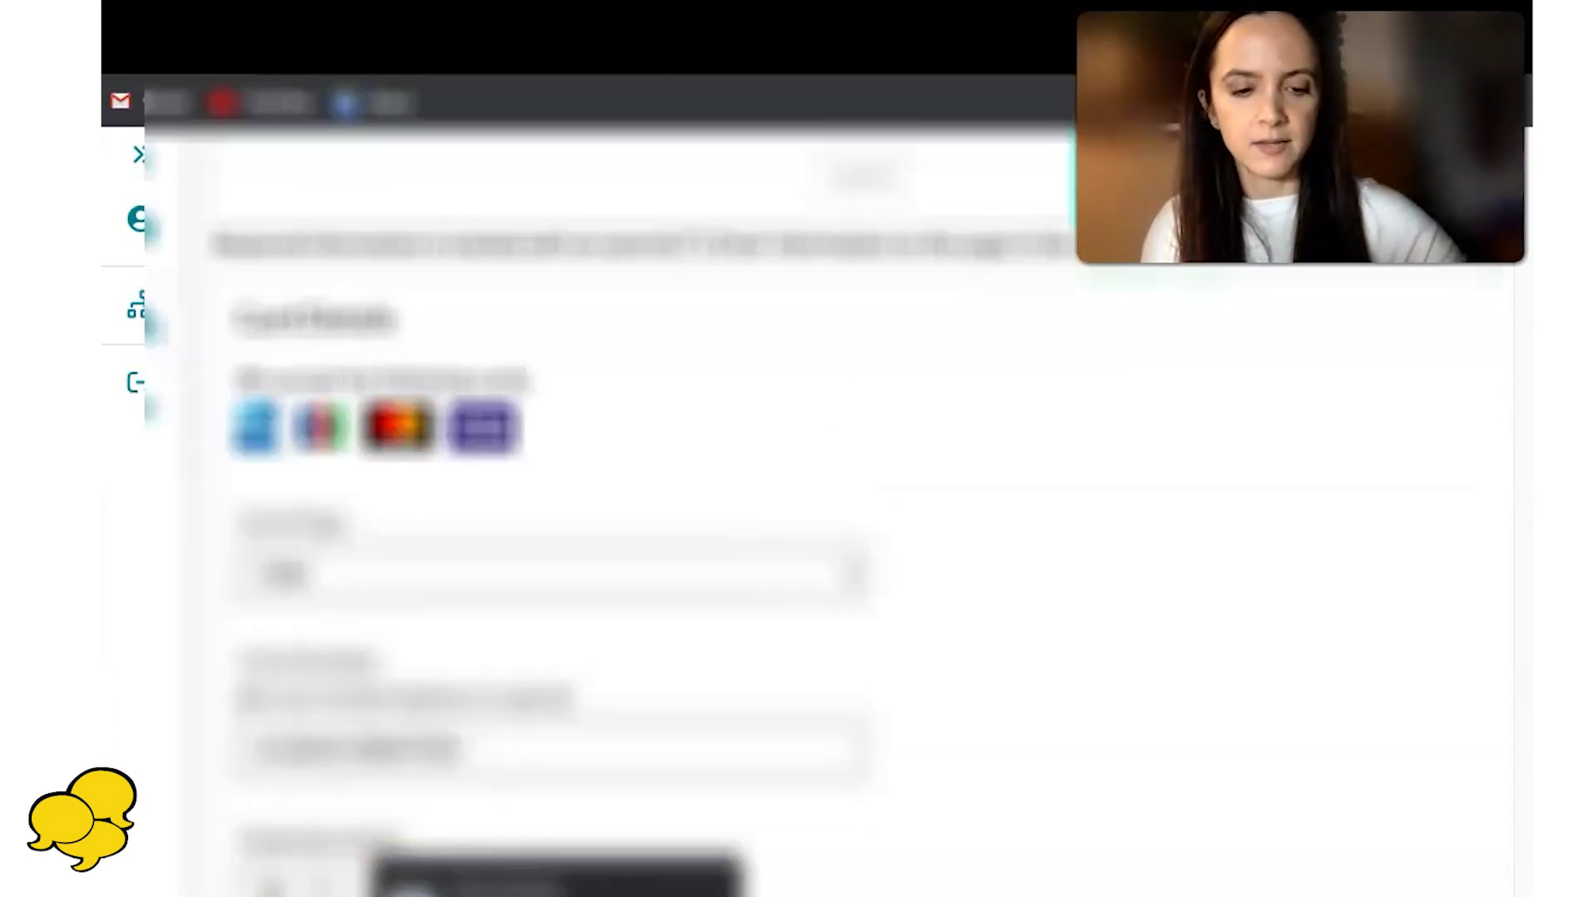
scroll(581, 498, down, 2)
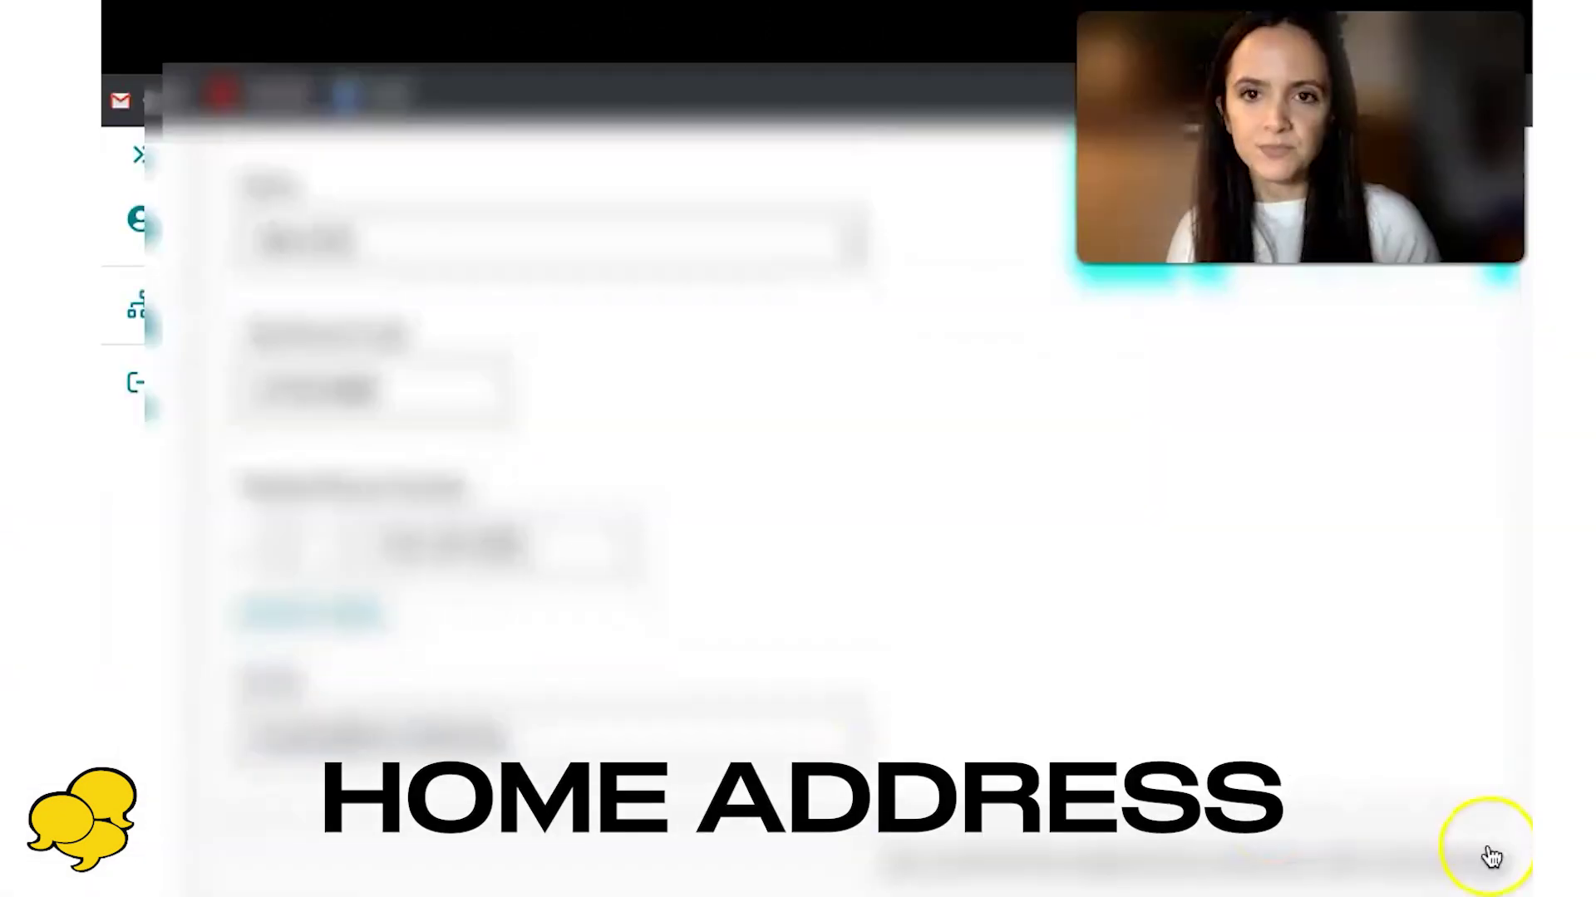
click(1489, 852)
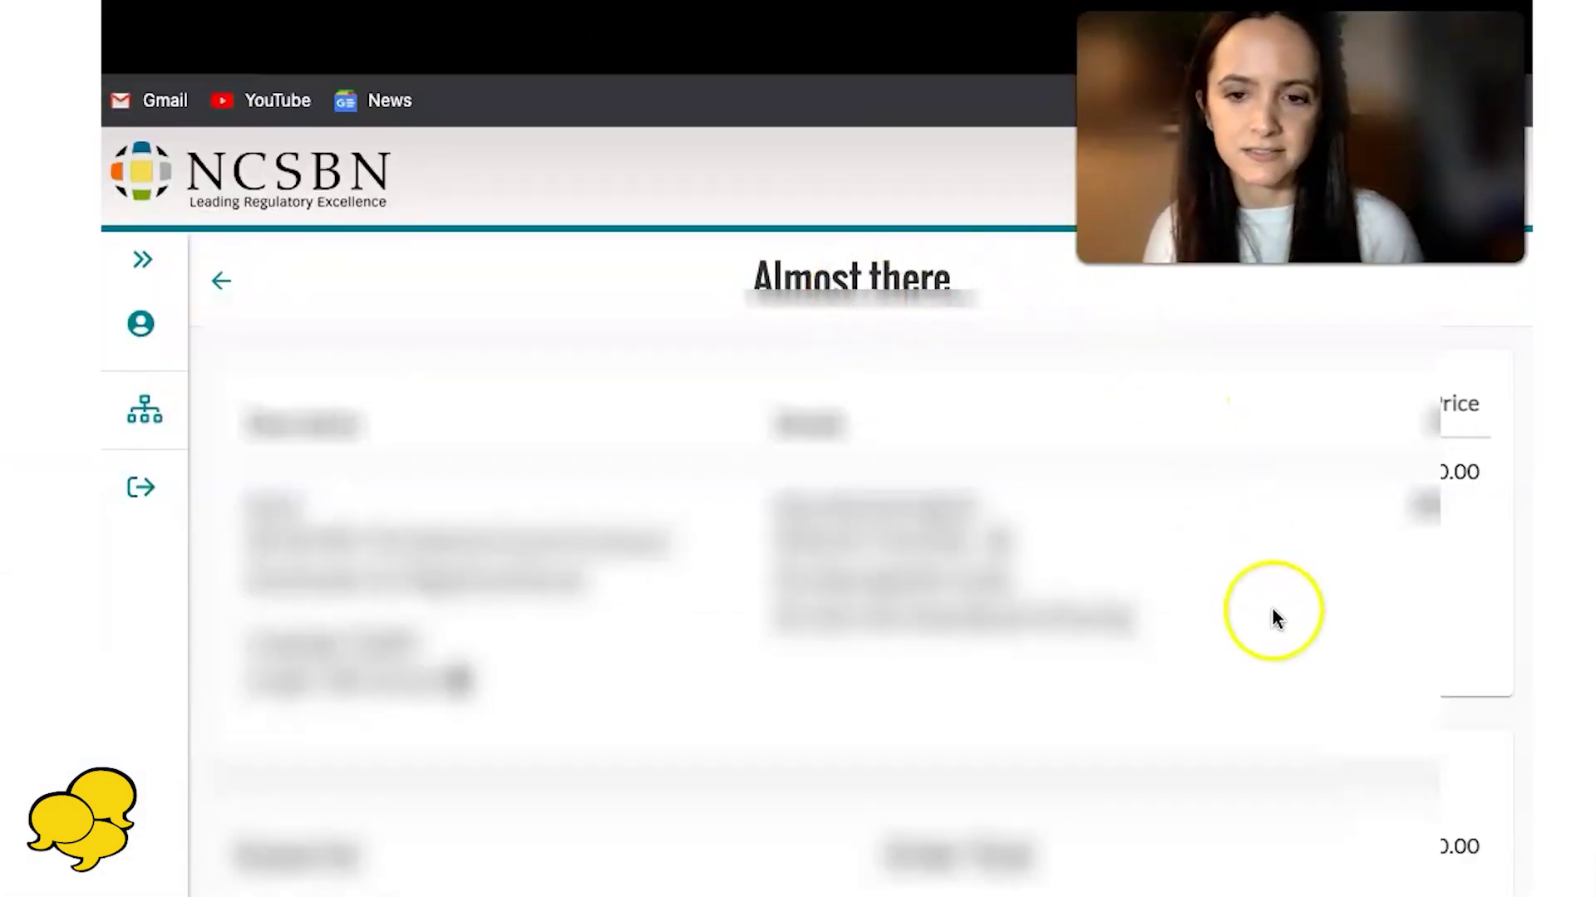
Scroll to the Almost there notice saying test results are on hold
scroll(1343, 765, down, 1)
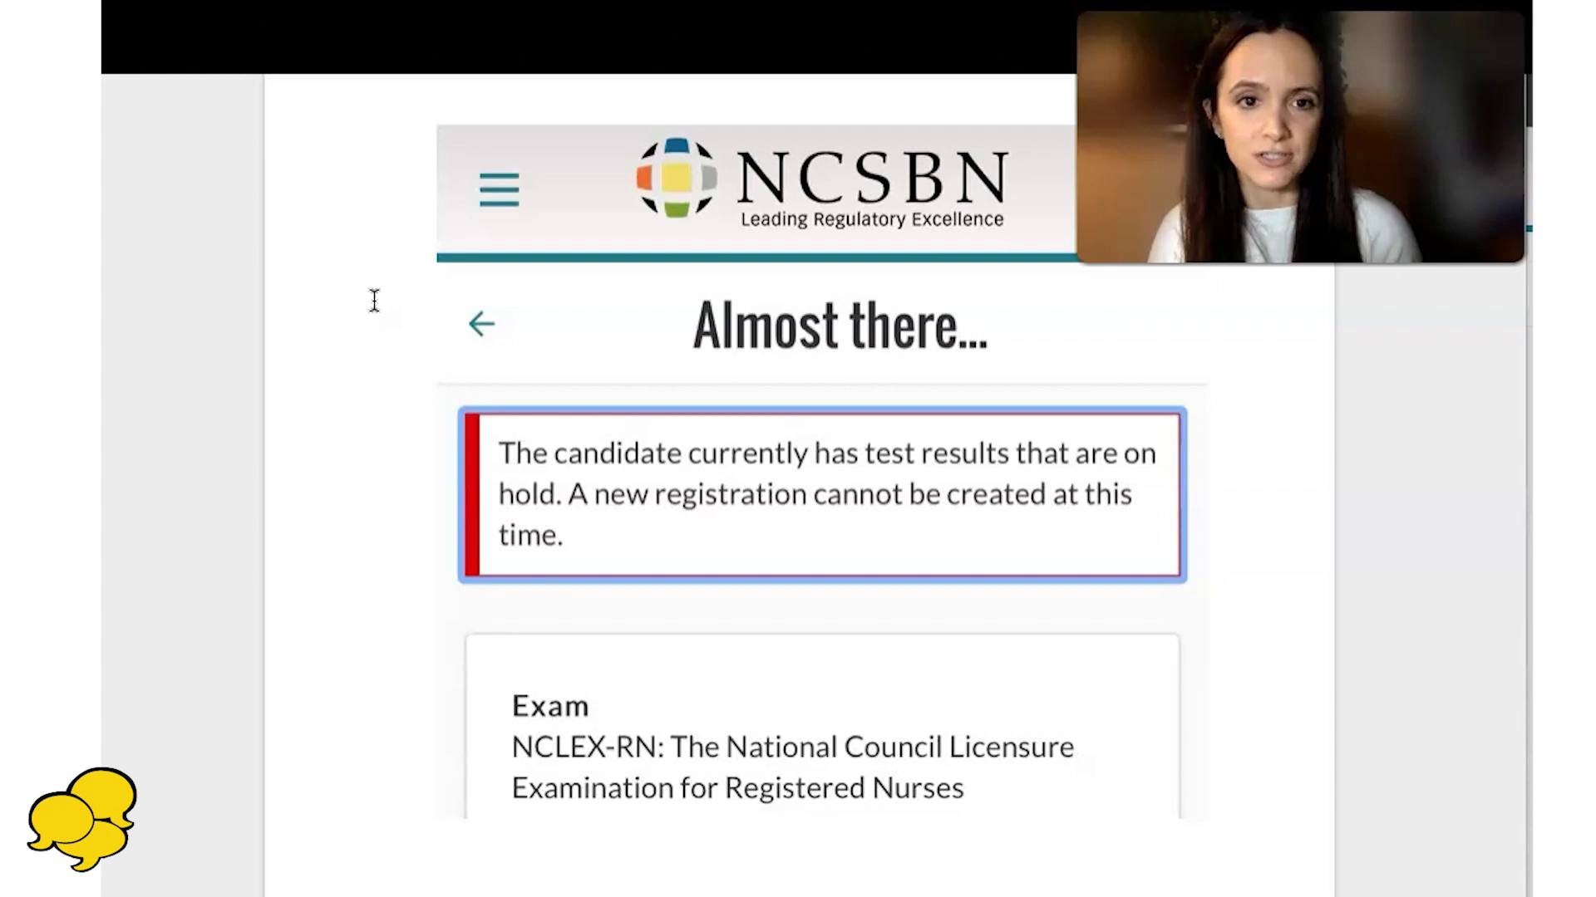
Scroll down to the Almost there notice saying the payment was declined
scroll(372, 297, down, 1)
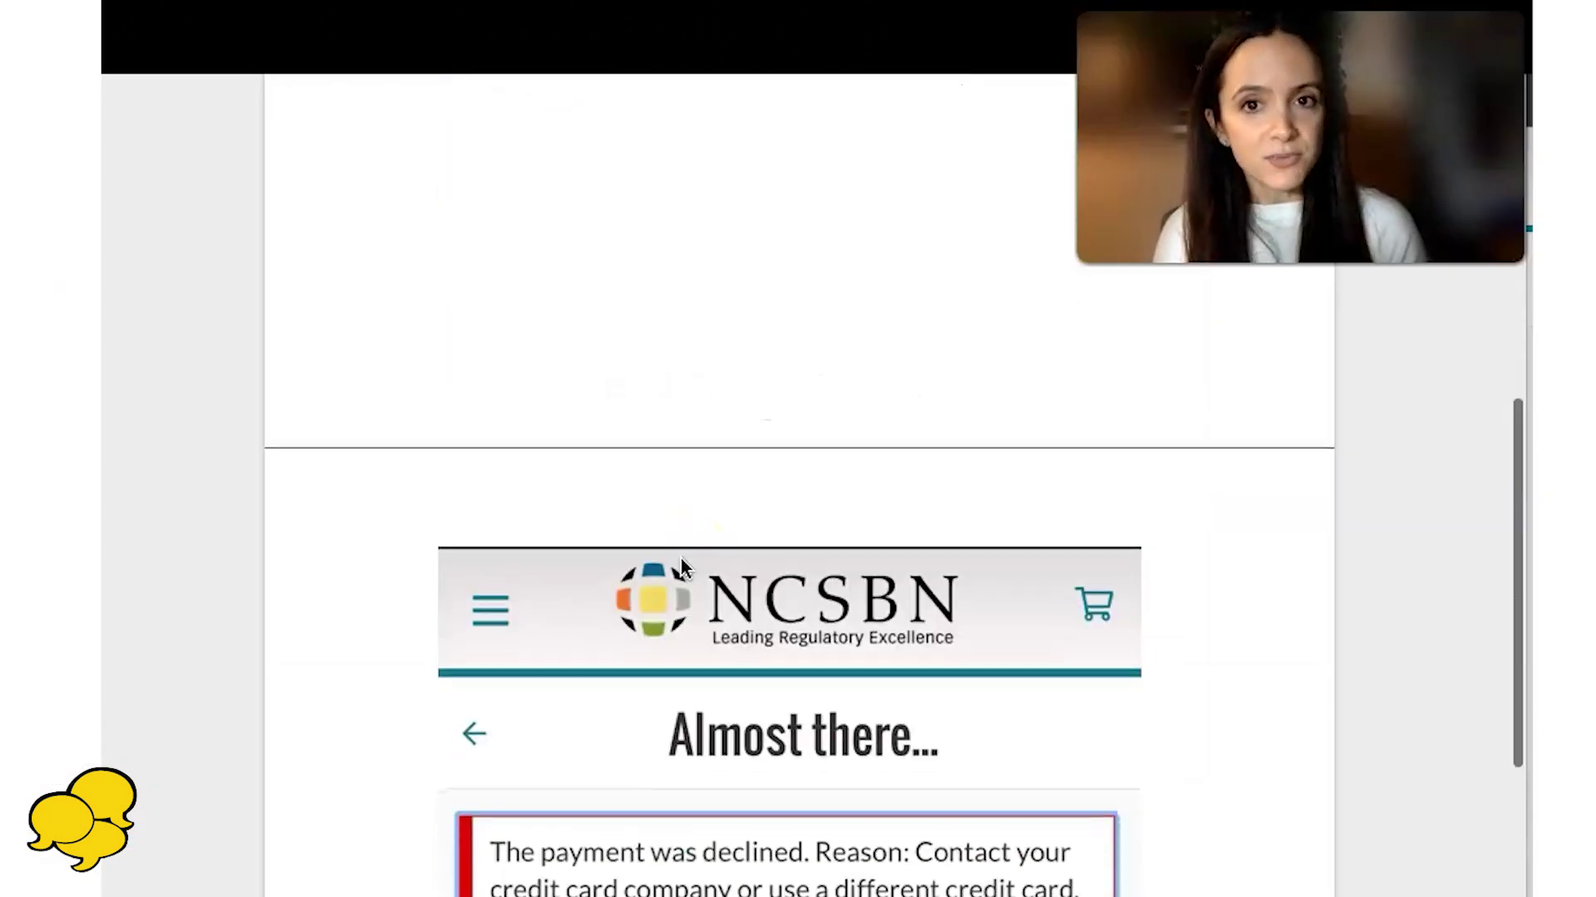
scroll(636, 615, up, 2)
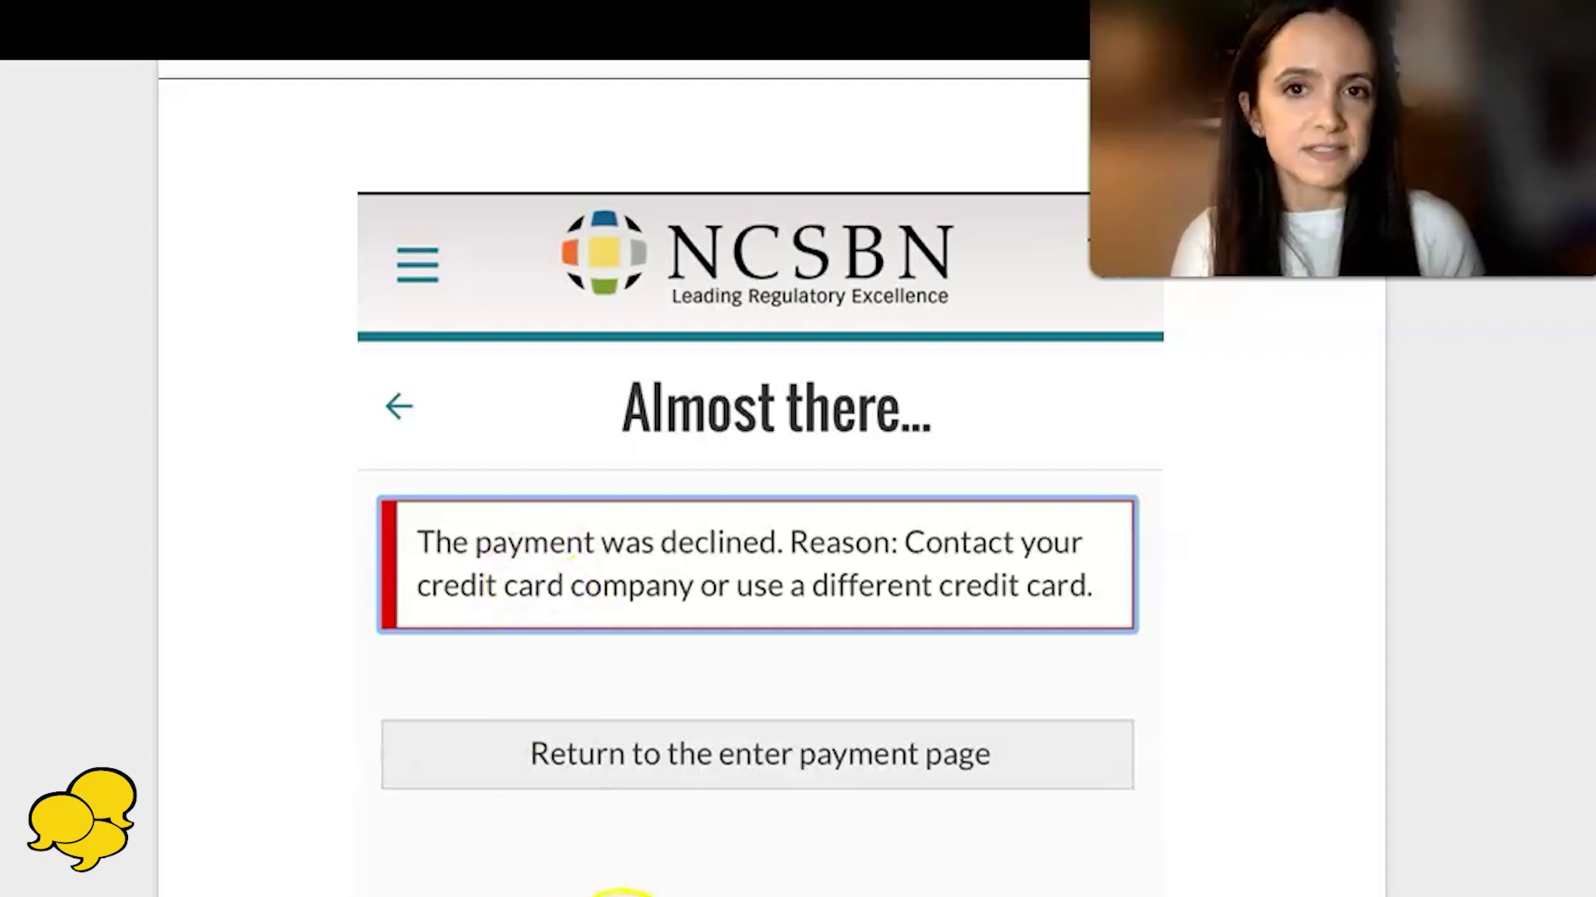
click(527, 829)
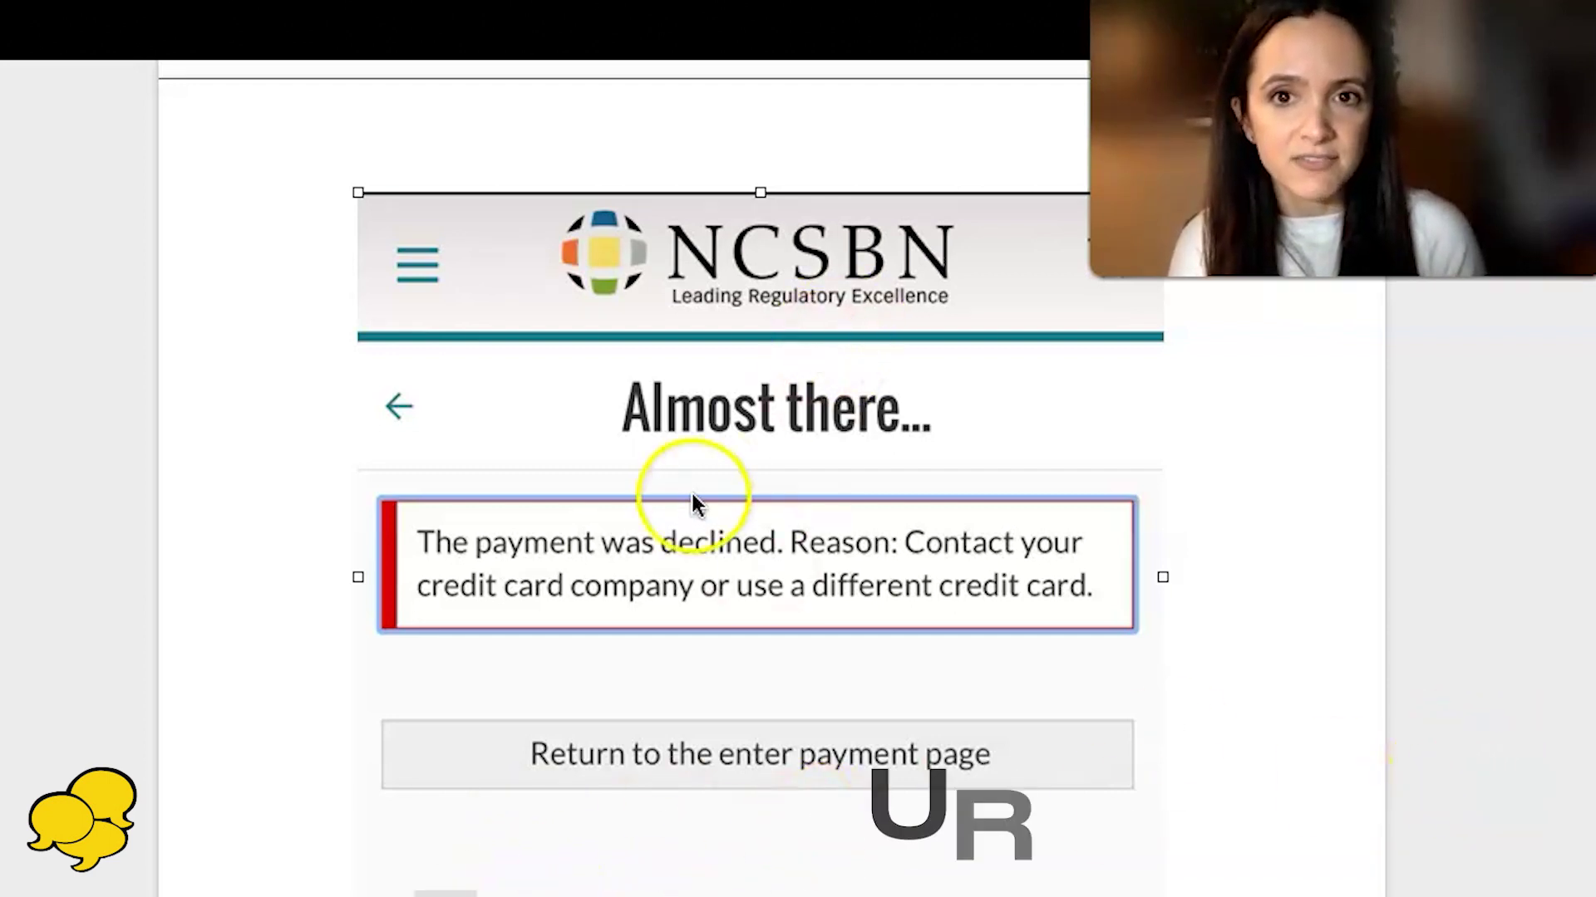
scroll(687, 497, up, 1)
scroll(686, 492, down, 1)
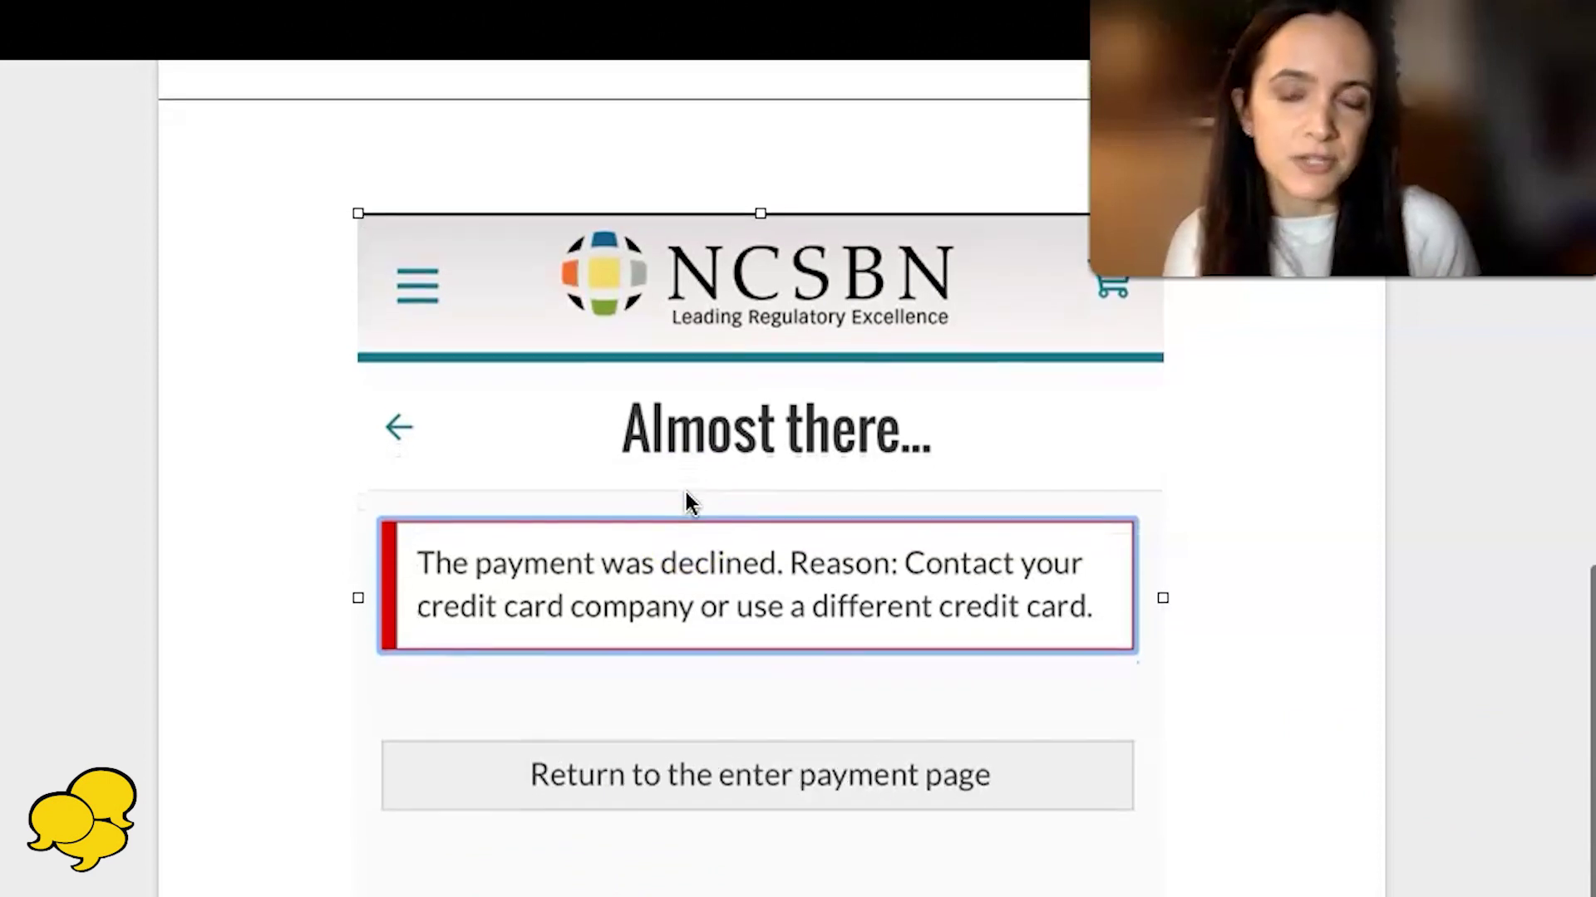